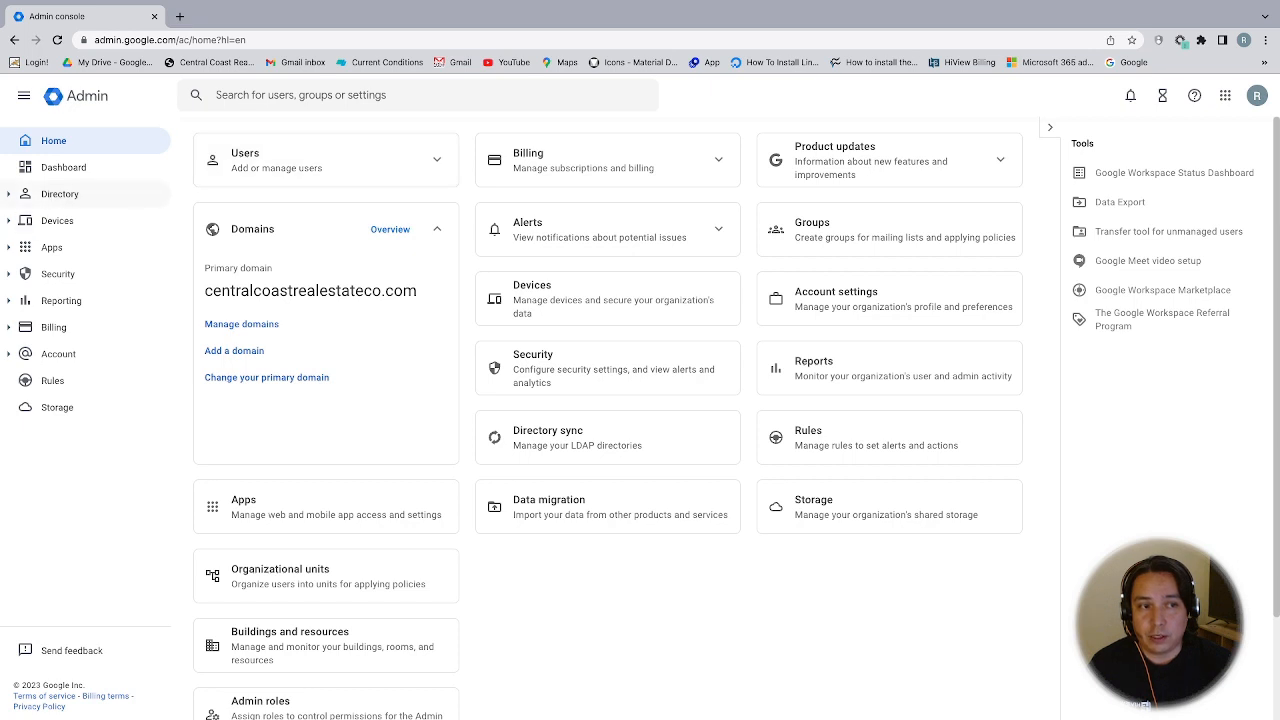
Open Directory > Users and bring up the departing user's row actions menu
{"action": "left_click", "coordinate": [59, 193]}
{"action": "left_click", "coordinate": [51, 218]}
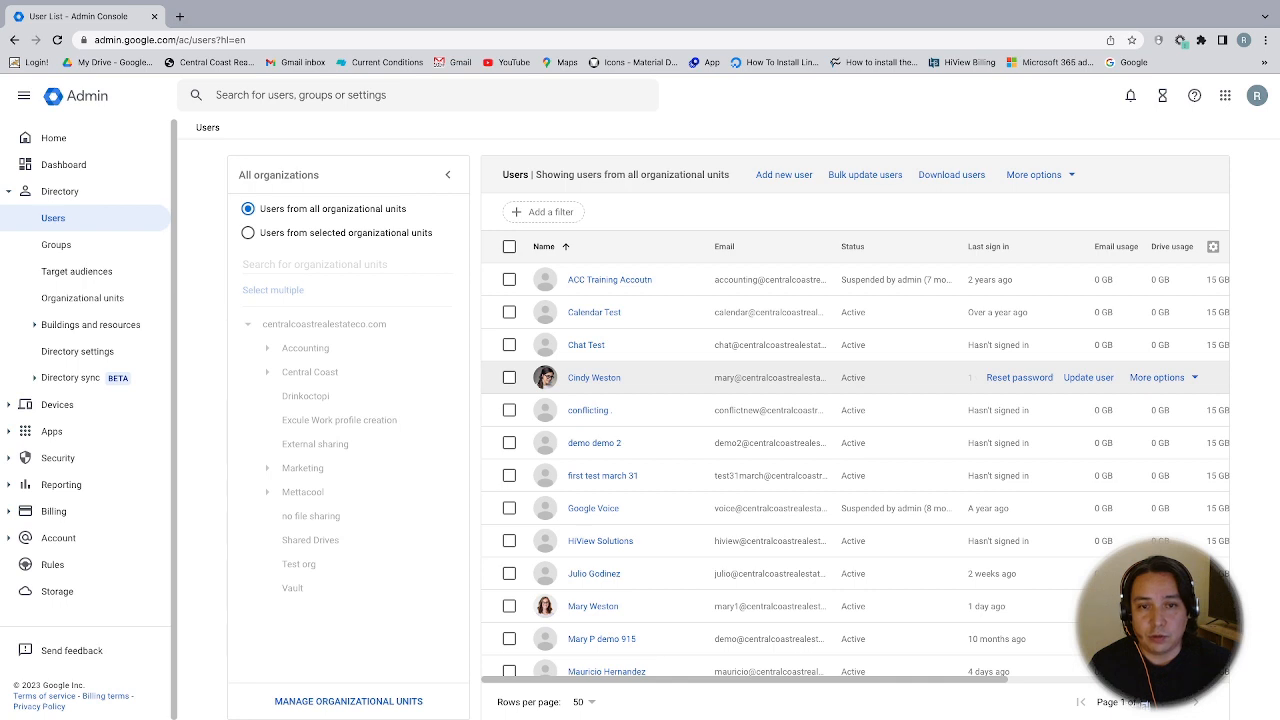
{"action": "left_click", "coordinate": [509, 377]}
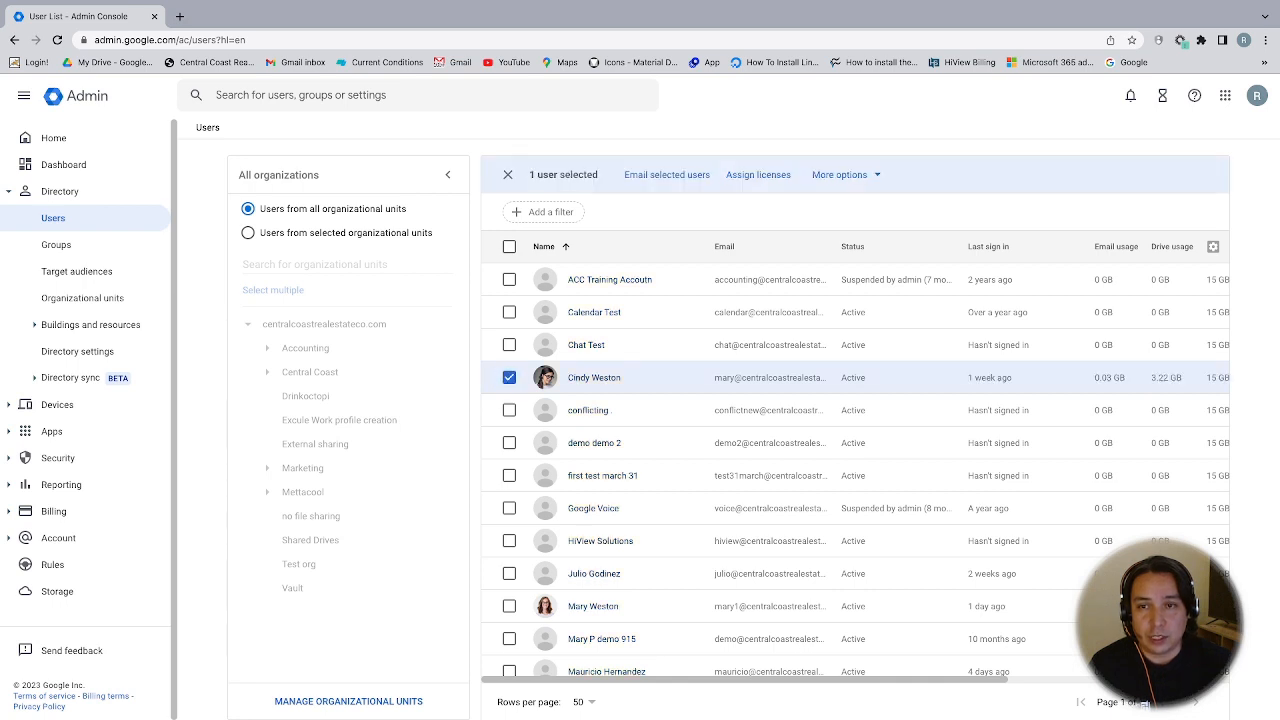
{"action": "left_click", "coordinate": [840, 174]}
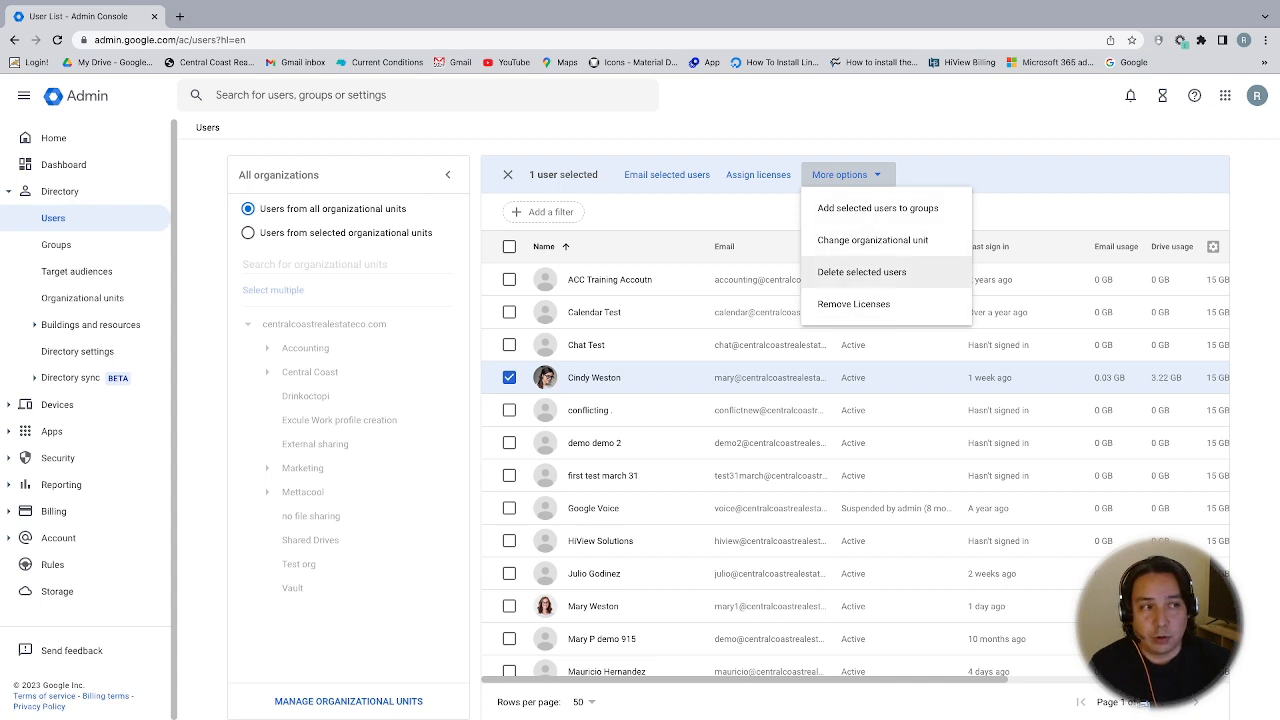
{"action": "left_click", "coordinate": [712, 214]}
{"action": "left_click", "coordinate": [509, 377]}
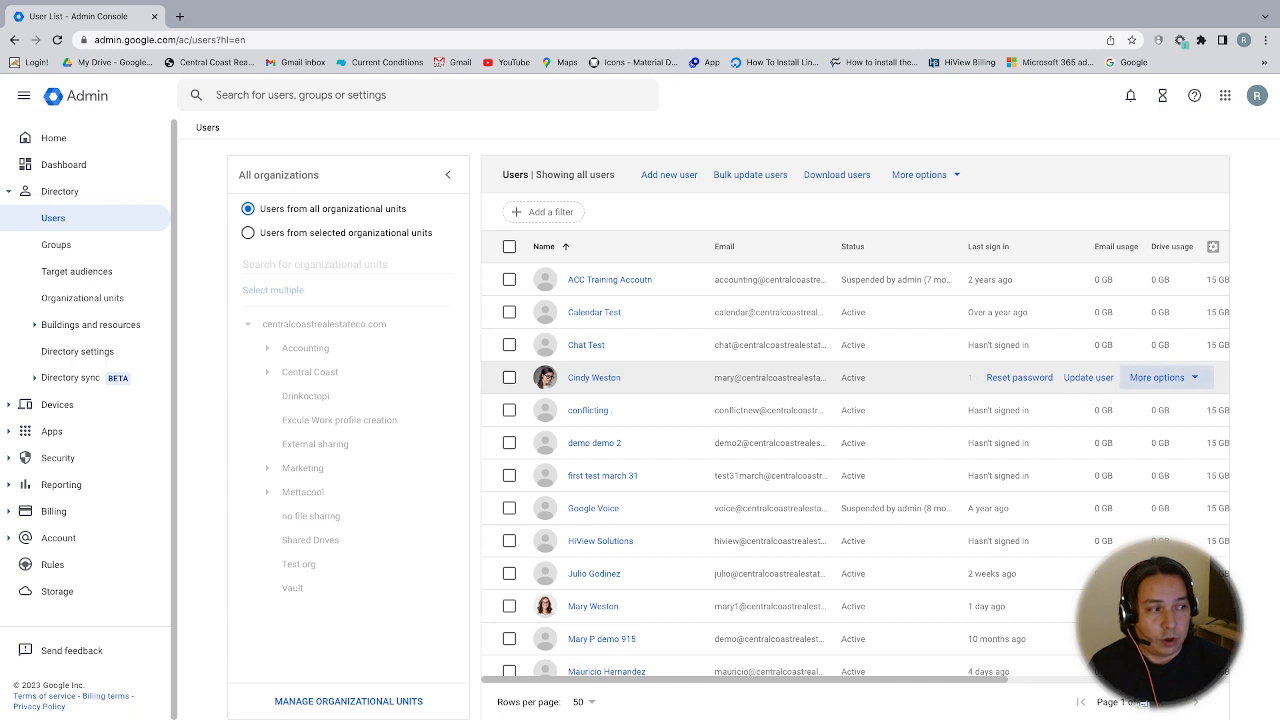
{"action": "left_click", "coordinate": [1160, 377]}
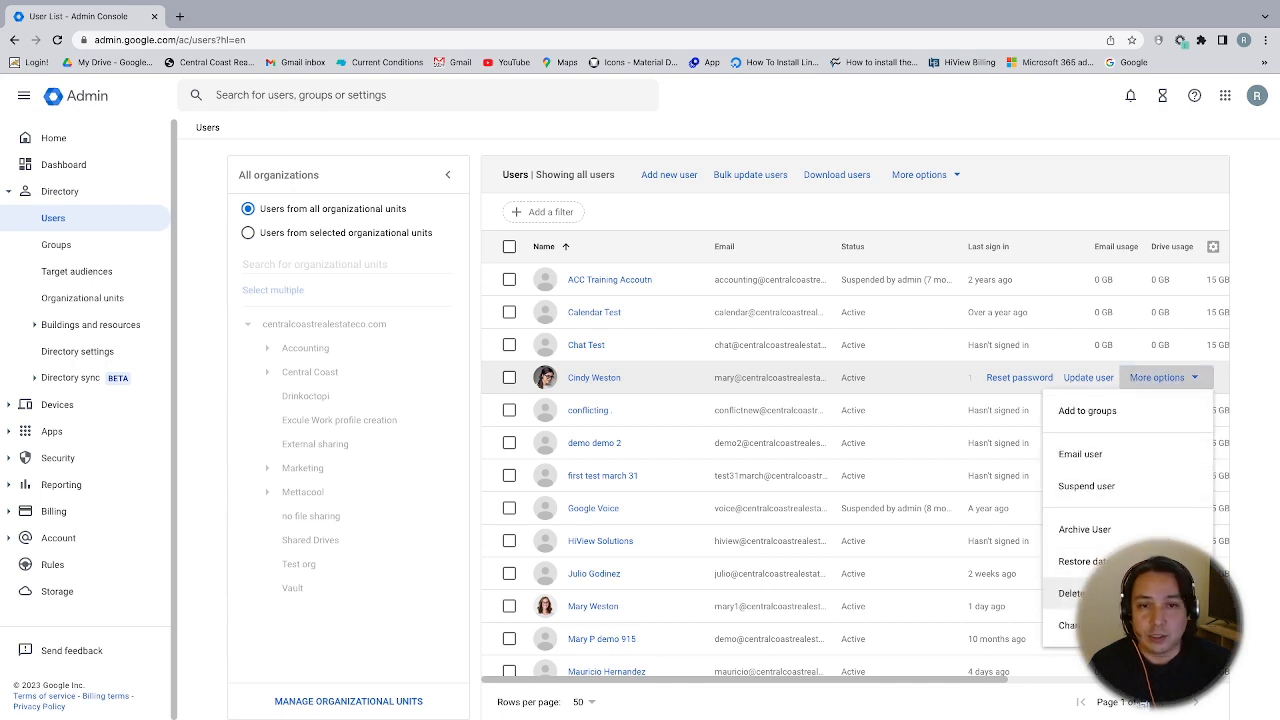
Begin deleting the departing user, then open Gmail Default routing to forward her incoming mail
{"action": "left_click", "coordinate": [1070, 593]}
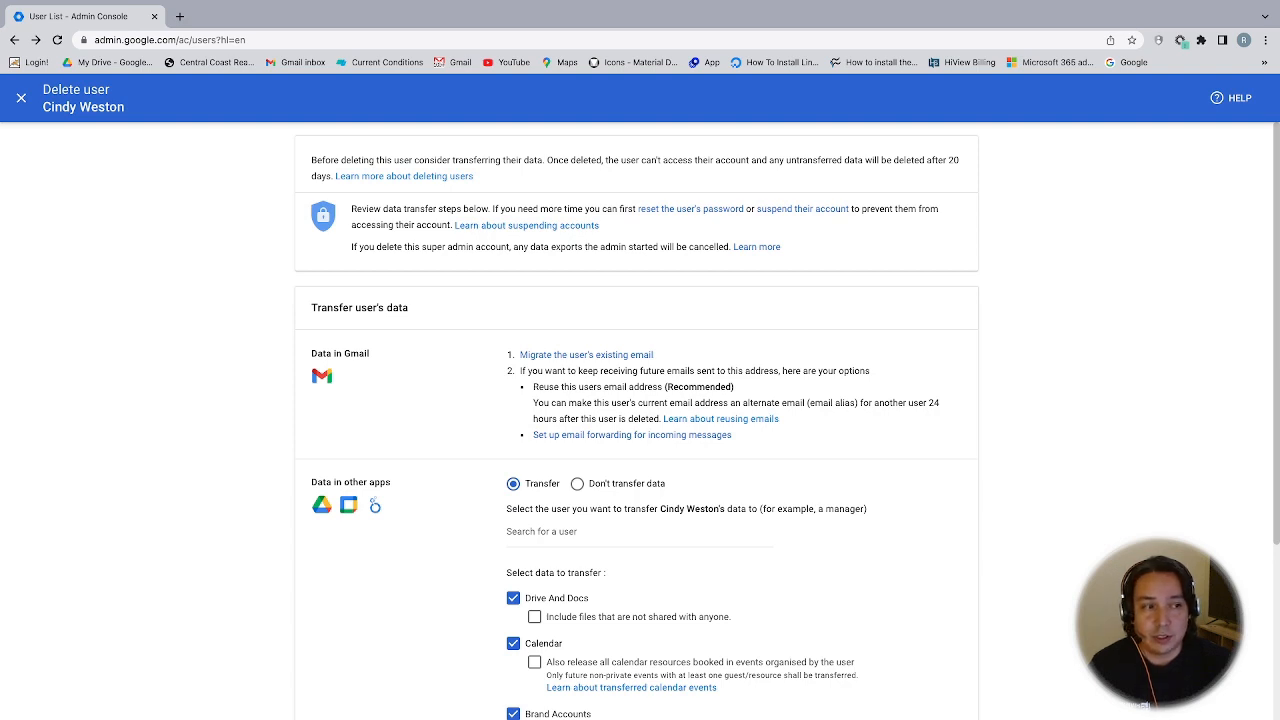
{"action": "left_click", "coordinate": [632, 434]}
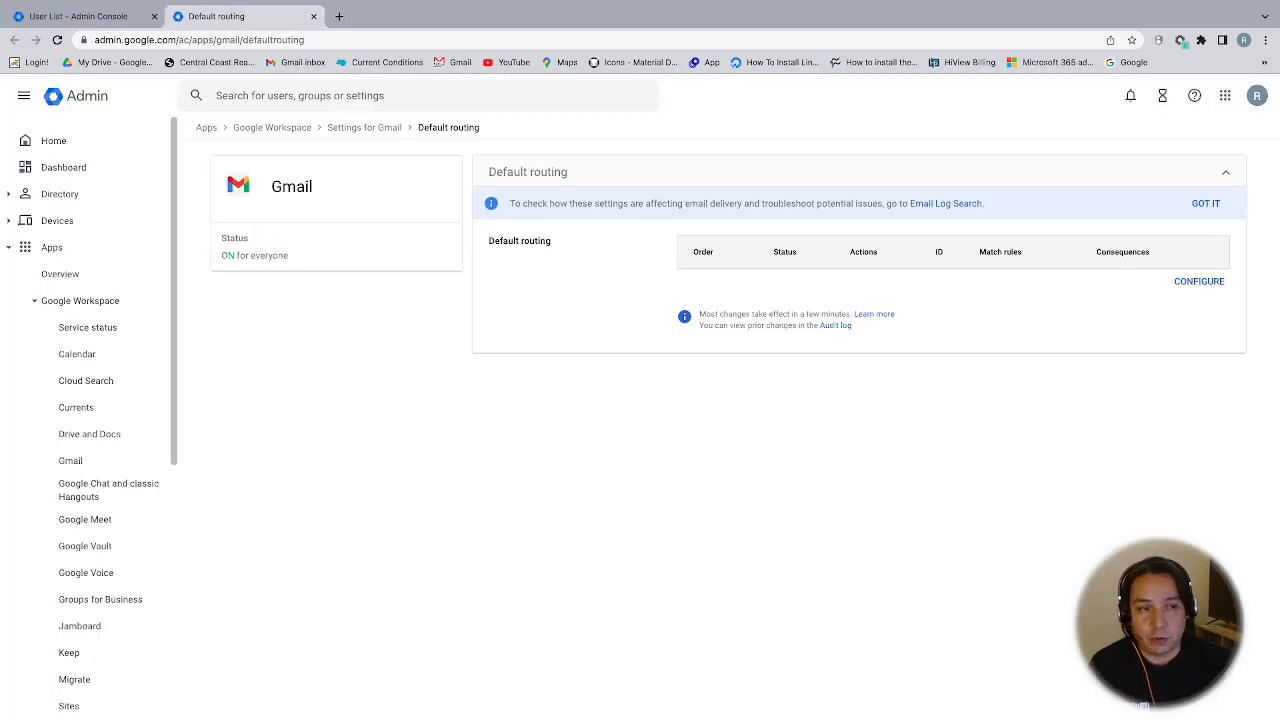
Create a Default routing rule matching the departing user's email address as the single recipient, and copy the address
{"action": "left_click", "coordinate": [1199, 281]}
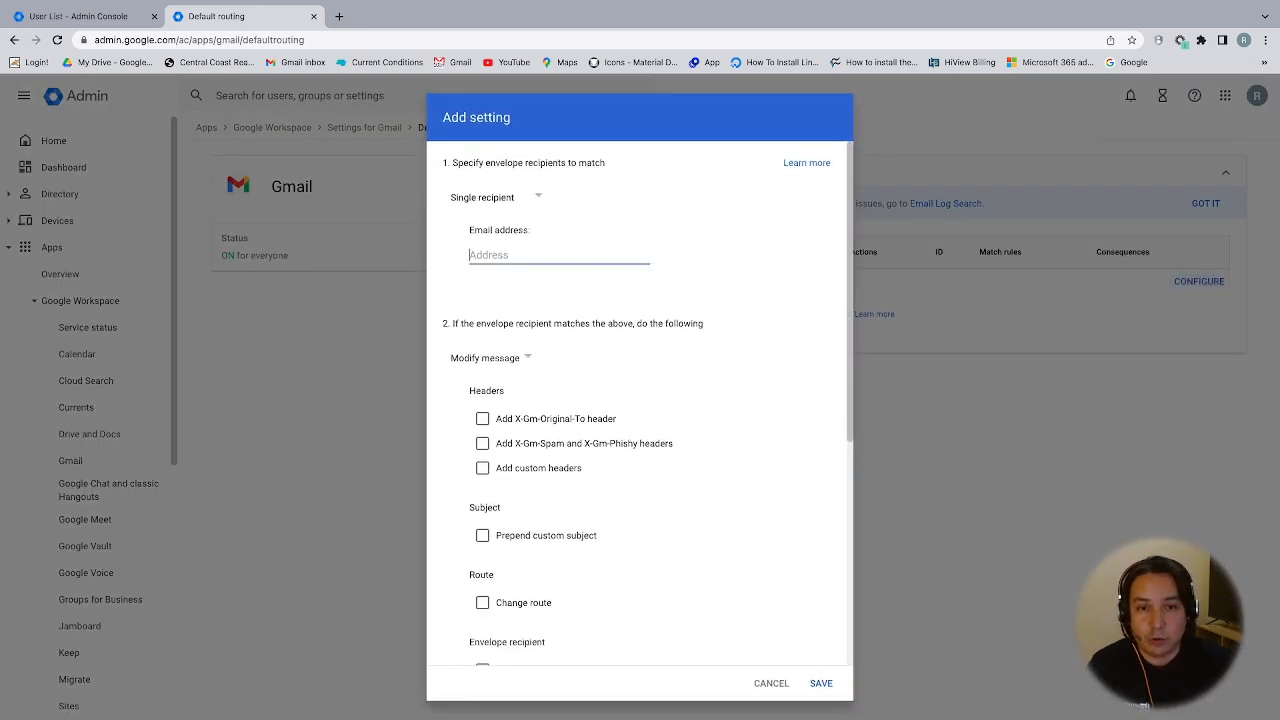
{"action": "type", "text": "r"}
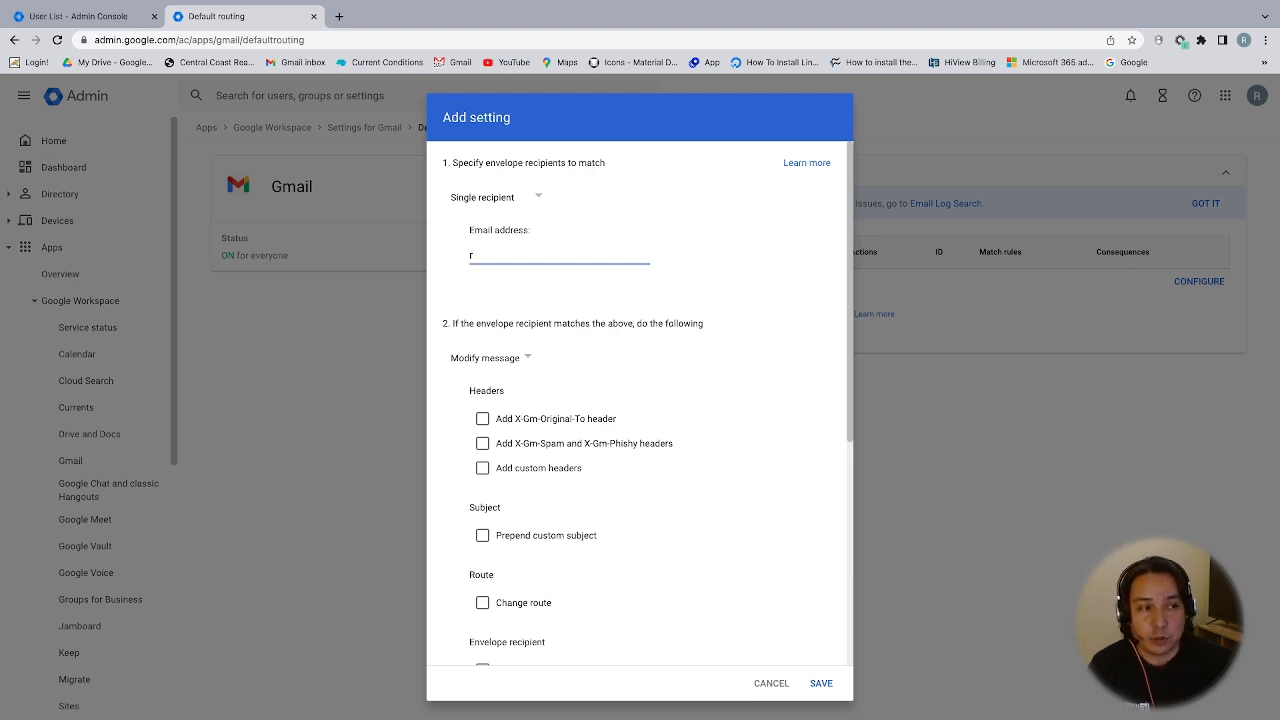
{"action": "key", "text": "BackSpace"}
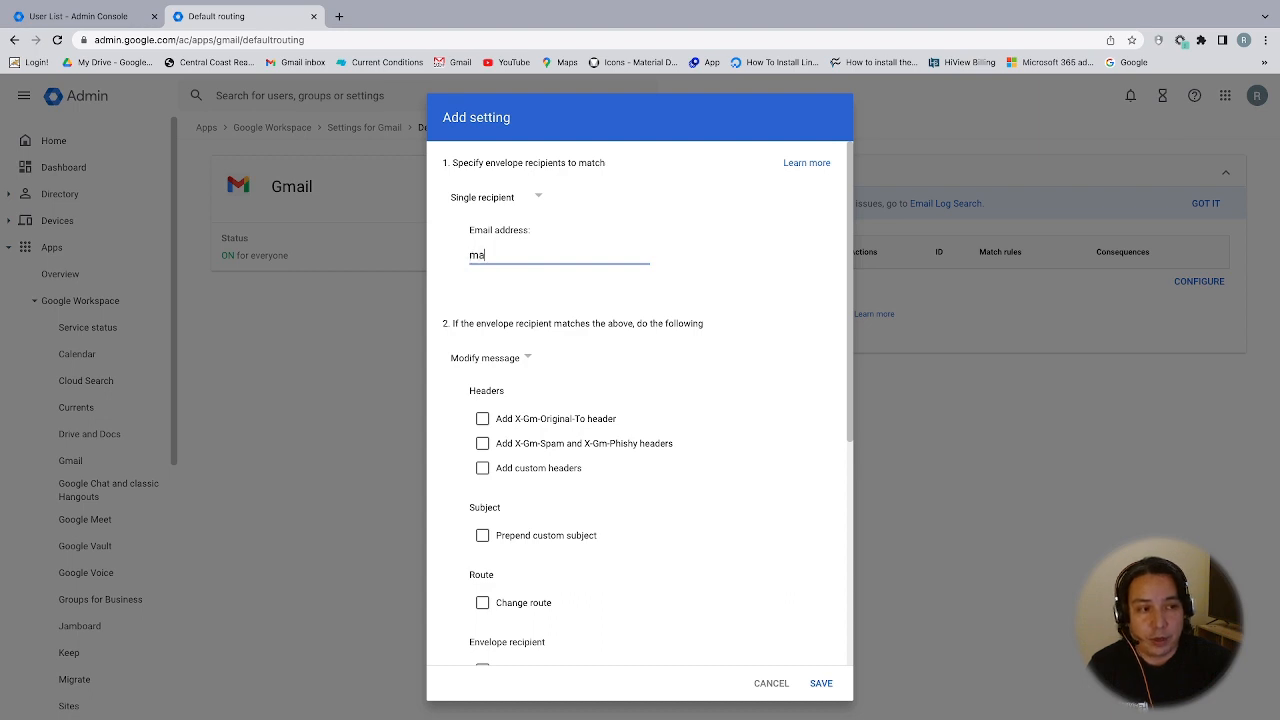
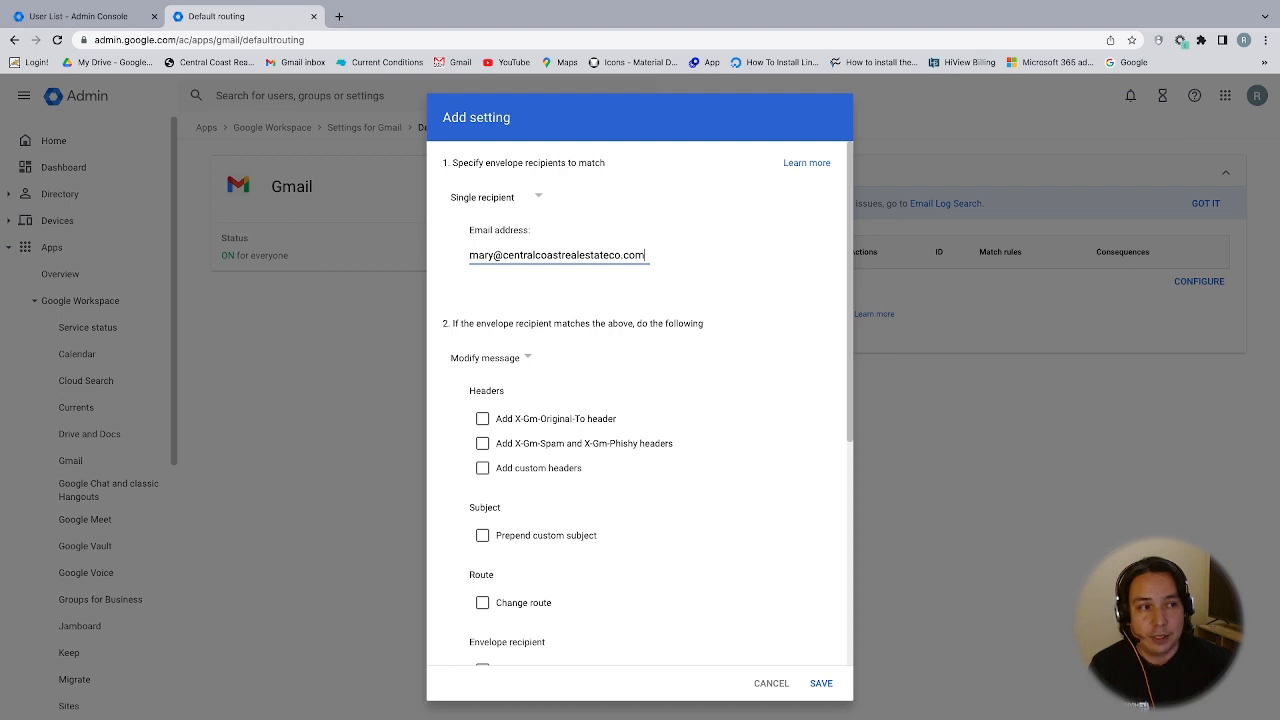
{"action": "key", "text": "ctrl+a"}
{"action": "key", "text": "ctrl+c"}
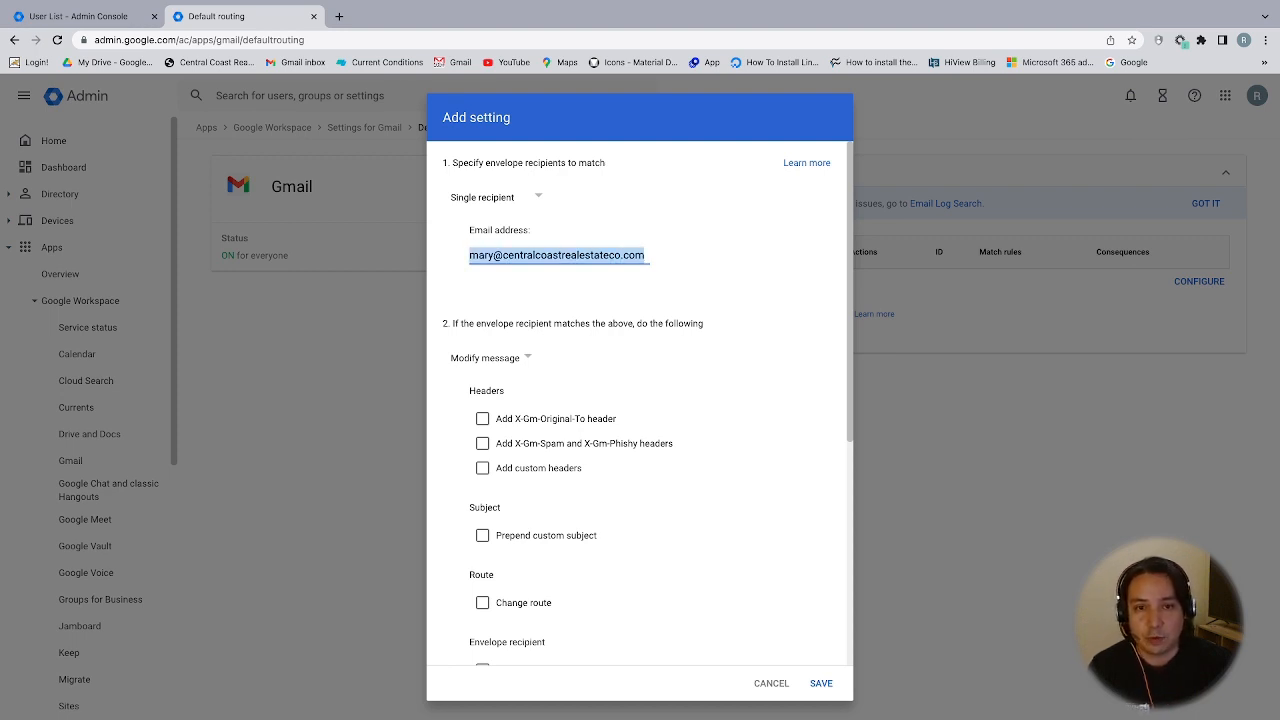
{"action": "scroll", "coordinate": [640, 400], "scroll_direction": "down", "scroll_amount": 1}
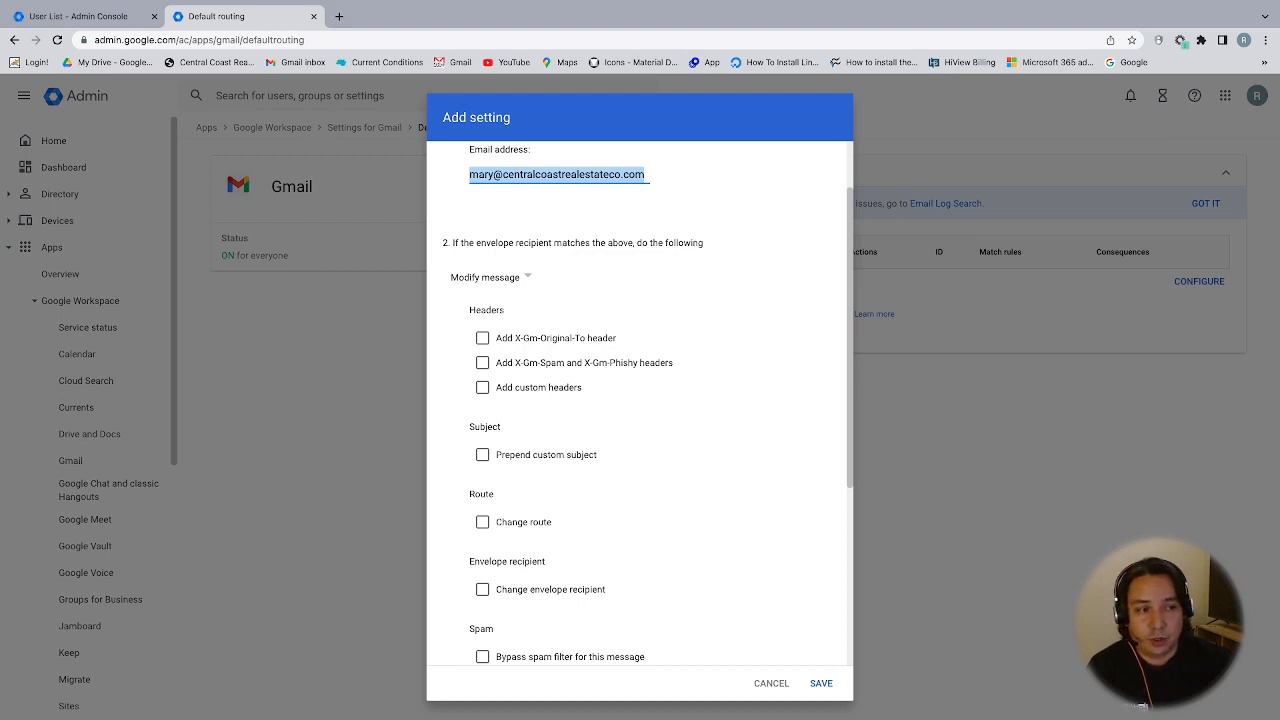
{"action": "scroll", "coordinate": [640, 400], "scroll_direction": "down", "scroll_amount": 1}
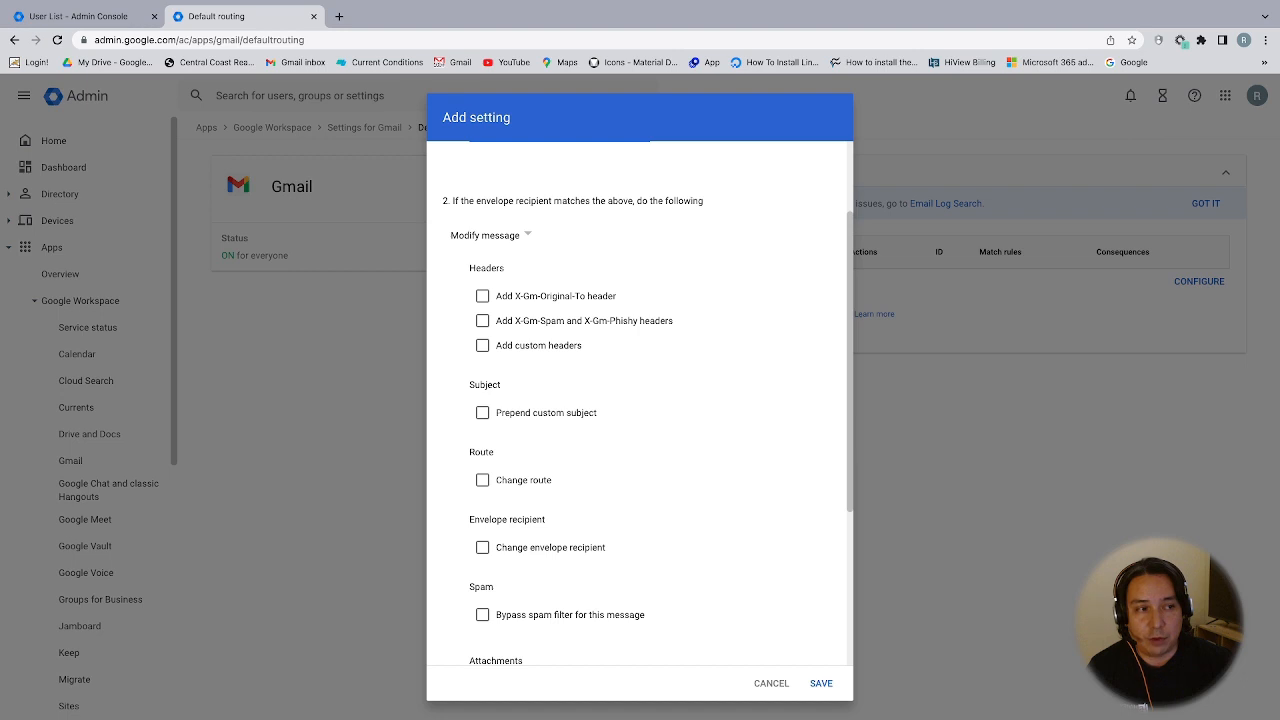
Enable Change envelope recipient and enter the colleague's address as the replacement recipient
{"action": "left_click", "coordinate": [482, 547]}
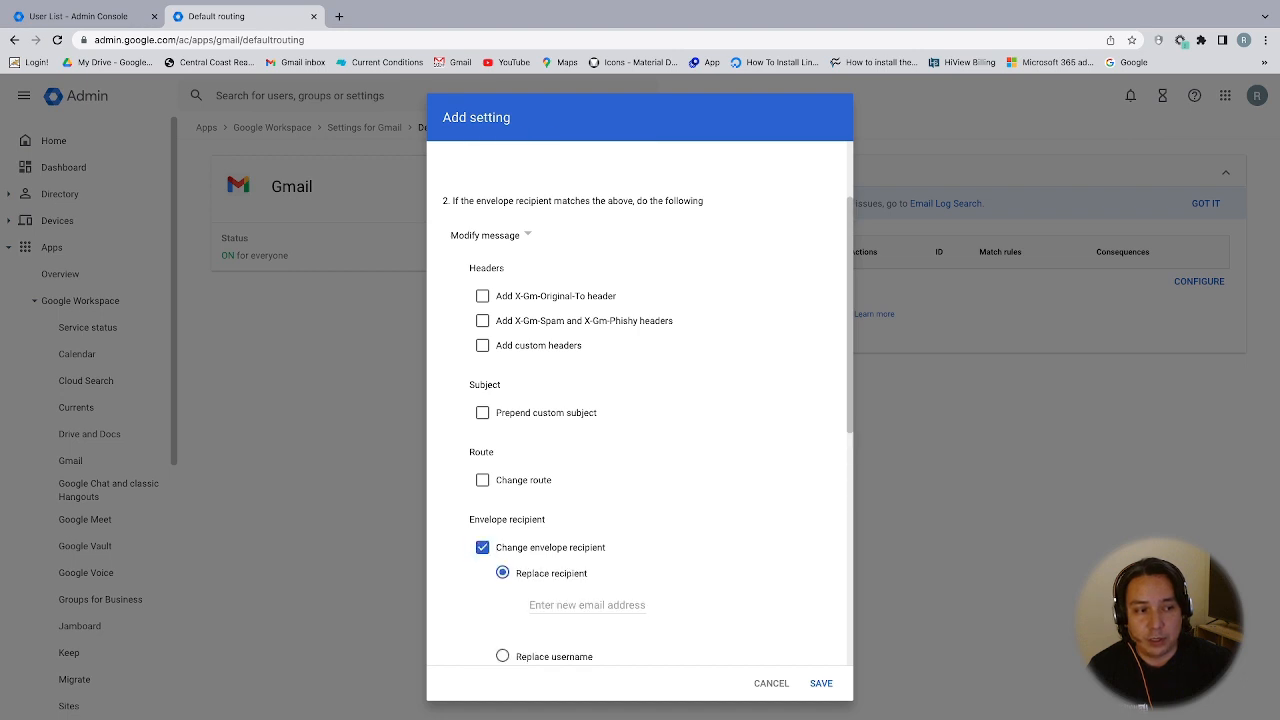
{"action": "scroll", "coordinate": [640, 400], "scroll_direction": "down", "scroll_amount": 1}
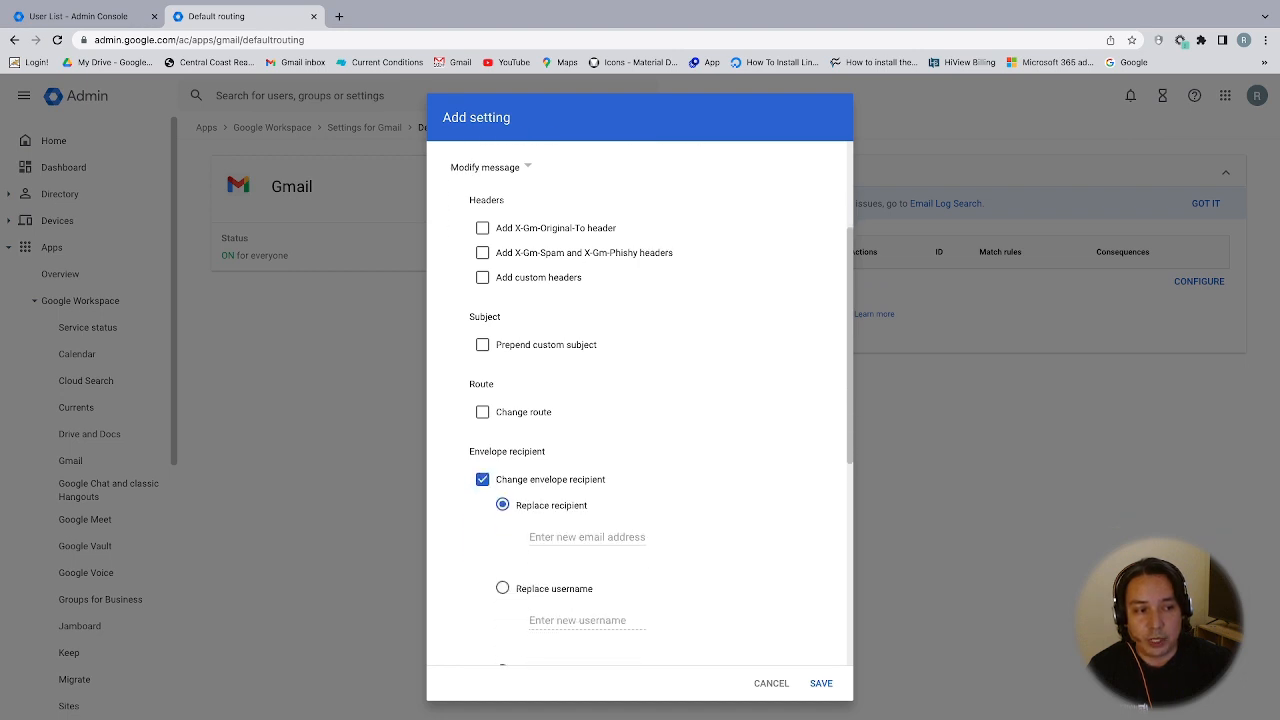
{"action": "left_click", "coordinate": [587, 537]}
{"action": "key", "text": "ctrl+v"}
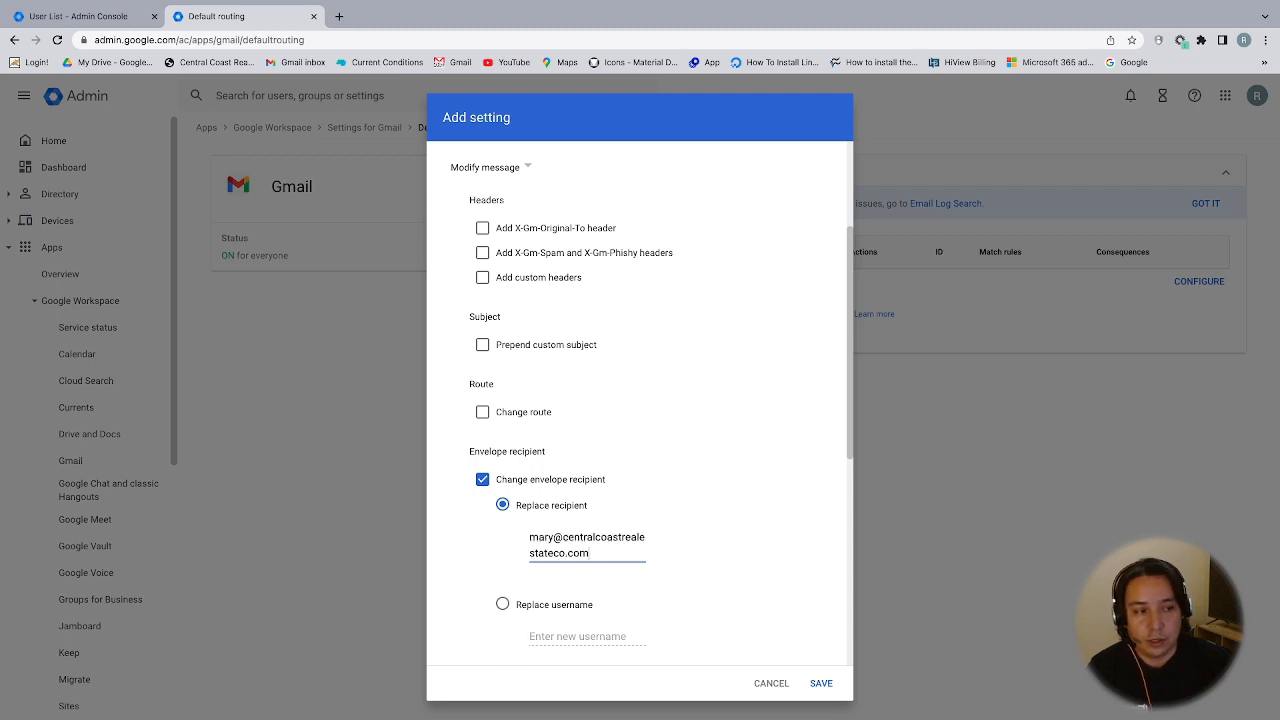
{"action": "double_click", "coordinate": [542, 537]}
{"action": "type", "text": "rog"}
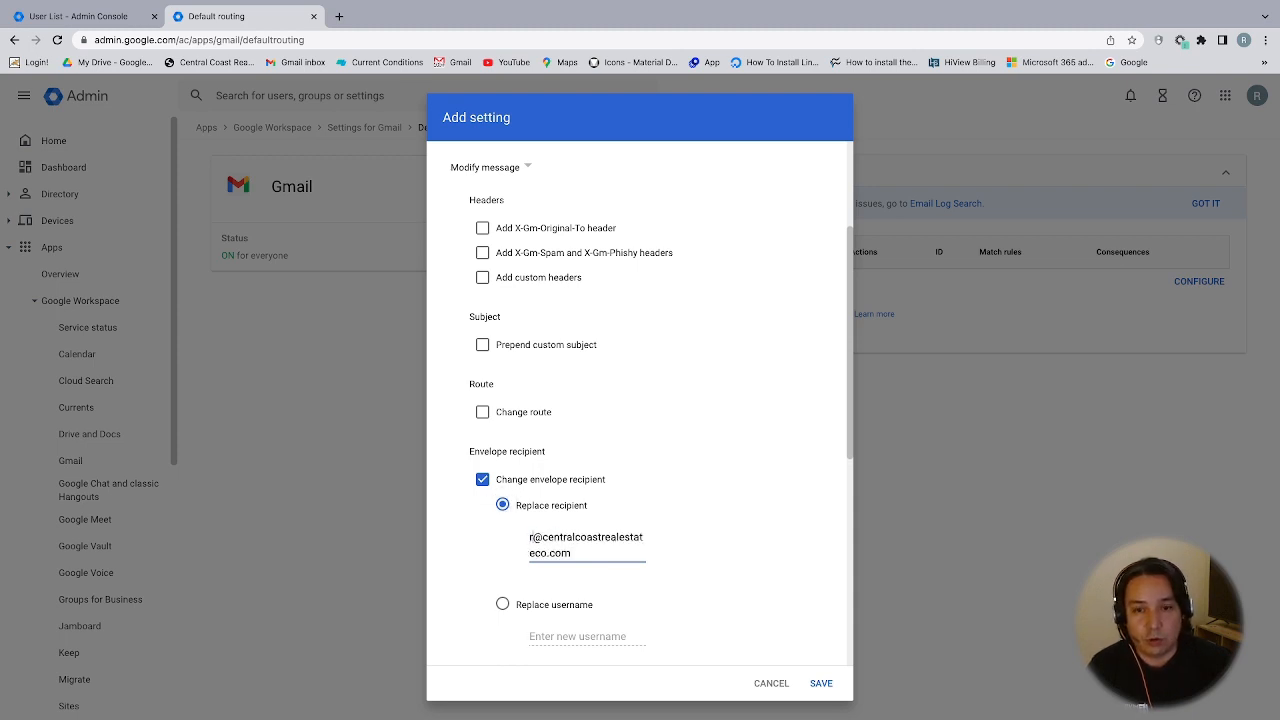
{"action": "type", "text": "er"}
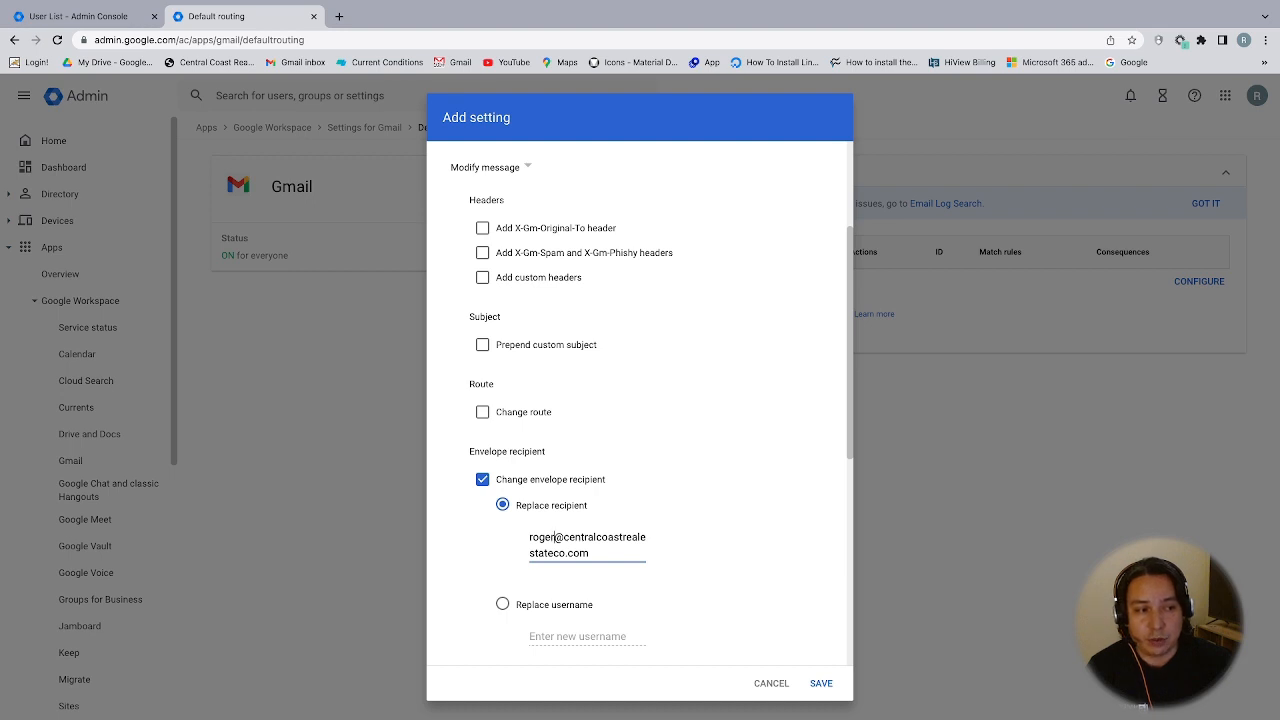
Keep whole-recipient replacement, apply it to recognized and unrecognized addresses, and save the rule
{"action": "scroll", "coordinate": [640, 400], "scroll_direction": "down", "scroll_amount": 1}
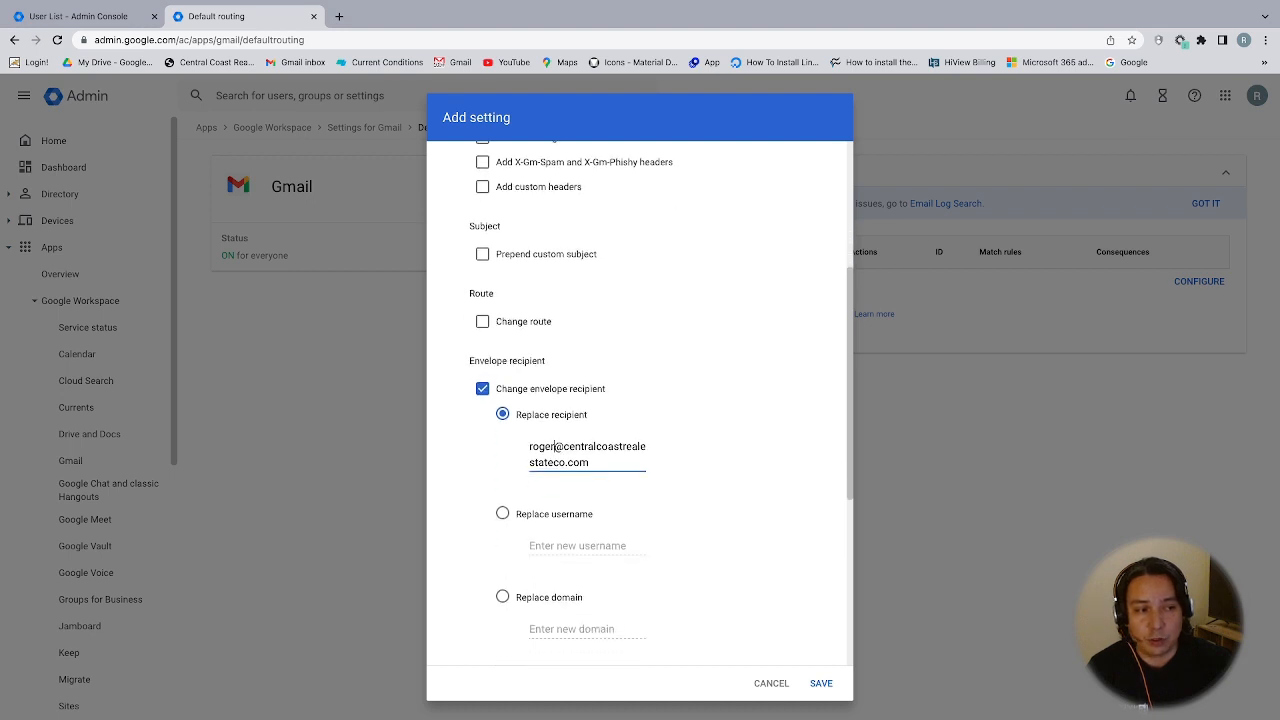
{"action": "left_click", "coordinate": [502, 513]}
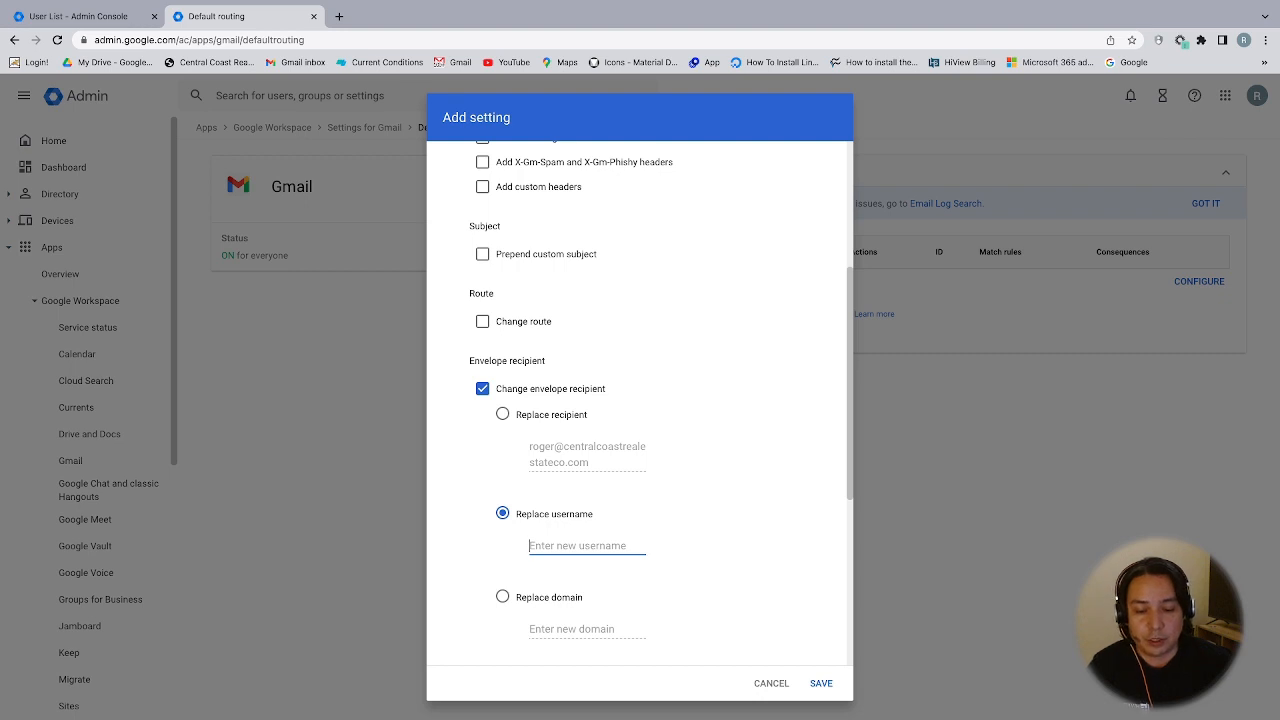
{"action": "type", "text": "roger"}
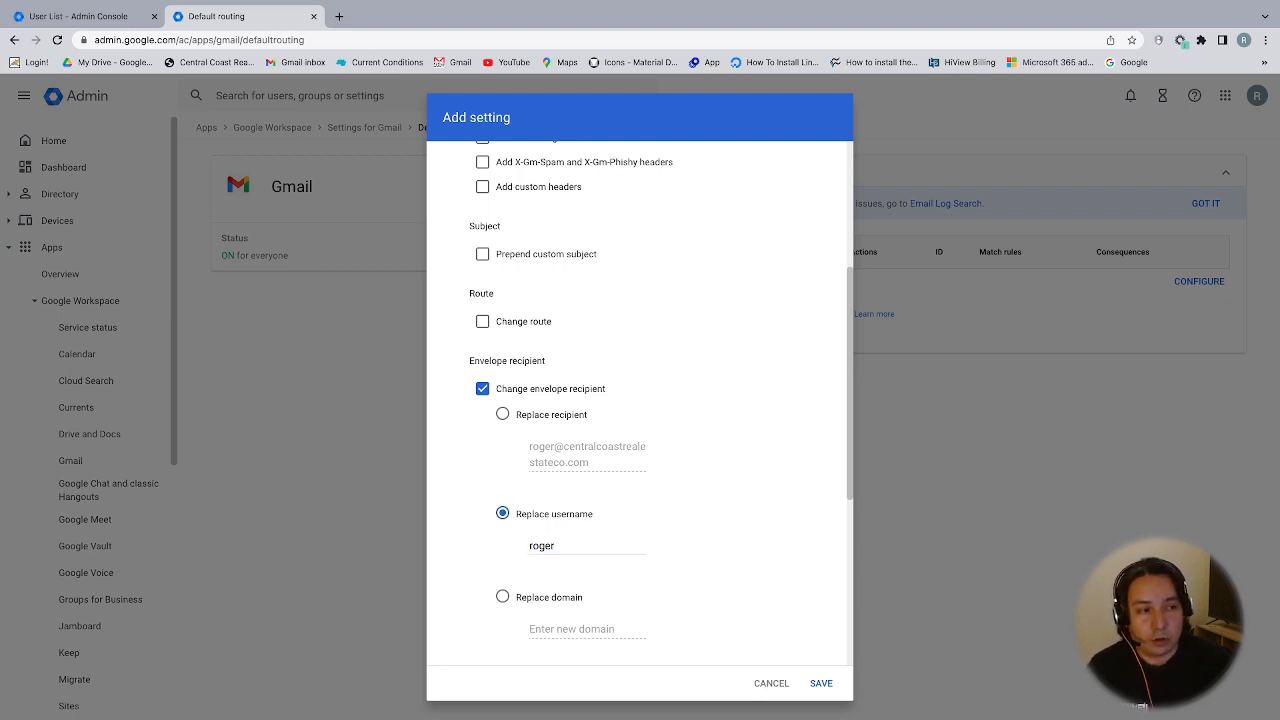
{"action": "left_click", "coordinate": [502, 413]}
{"action": "scroll", "coordinate": [640, 400], "scroll_direction": "down", "scroll_amount": 4}
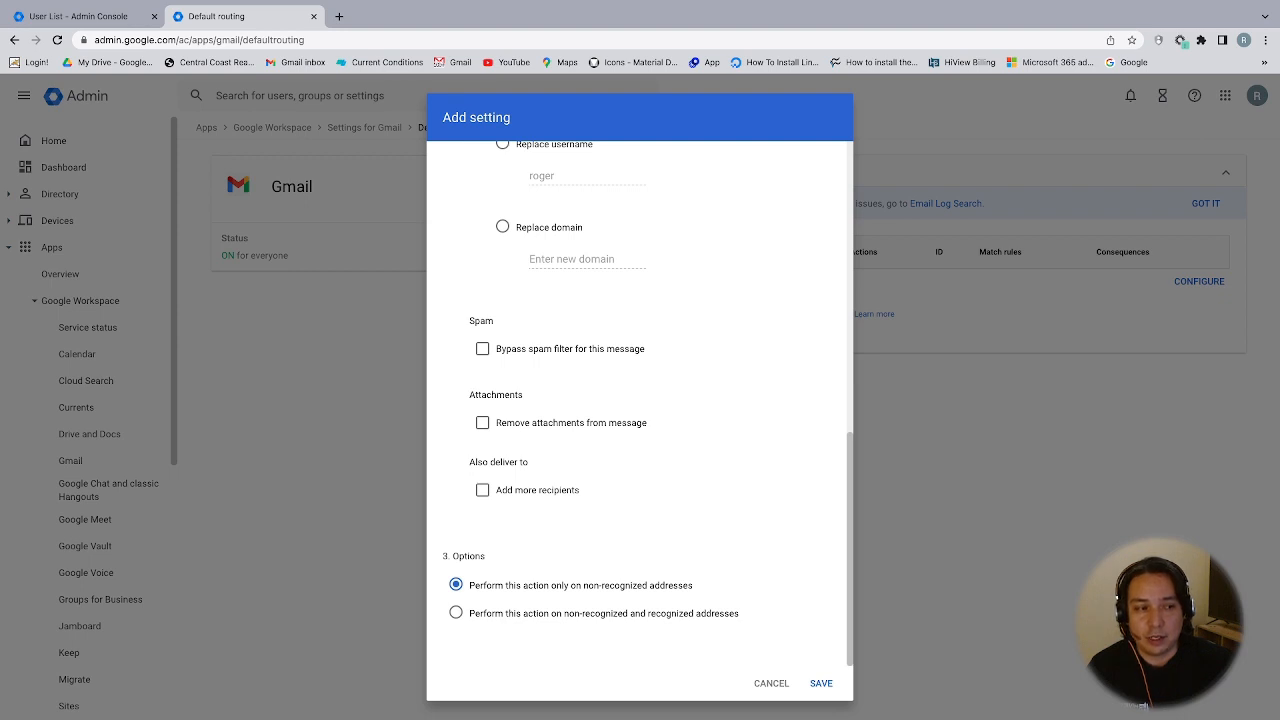
{"action": "left_click", "coordinate": [456, 613]}
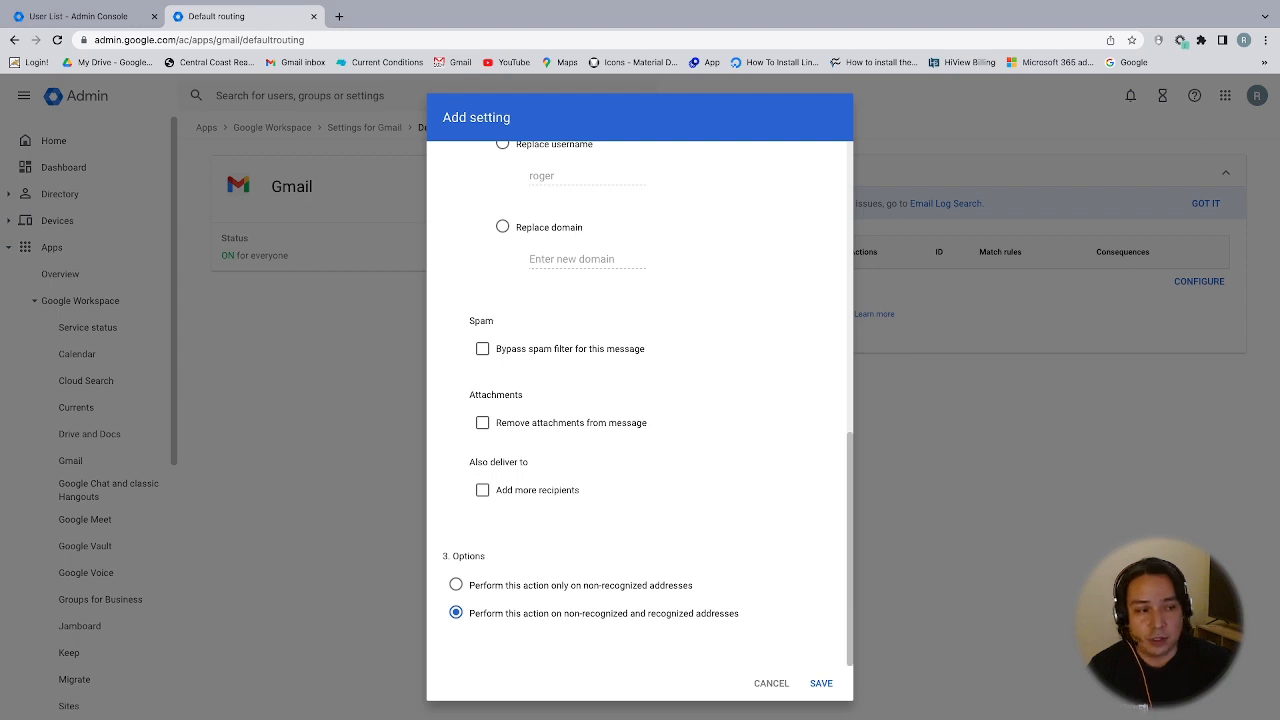
{"action": "left_click", "coordinate": [821, 683]}
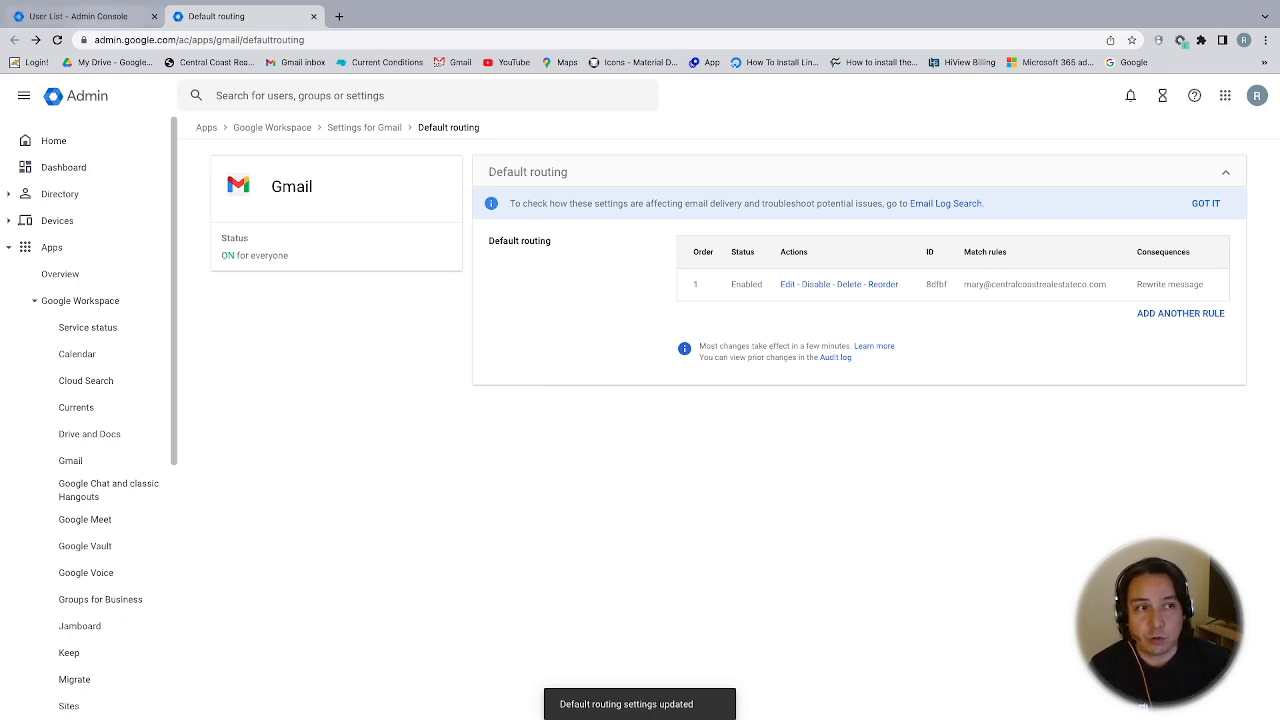
Open the Data Migration page from Admin home and choose Exit Migration from the More menu
{"action": "left_click", "coordinate": [78, 16]}
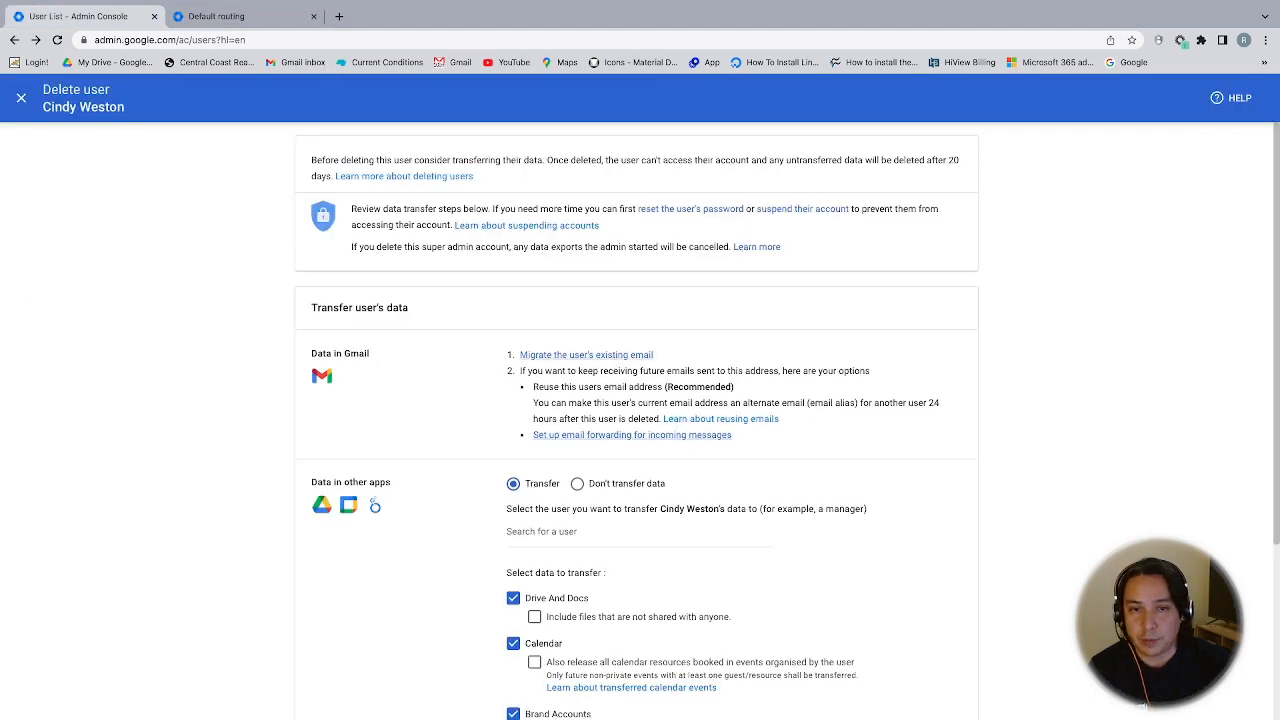
{"action": "left_click", "coordinate": [586, 355]}
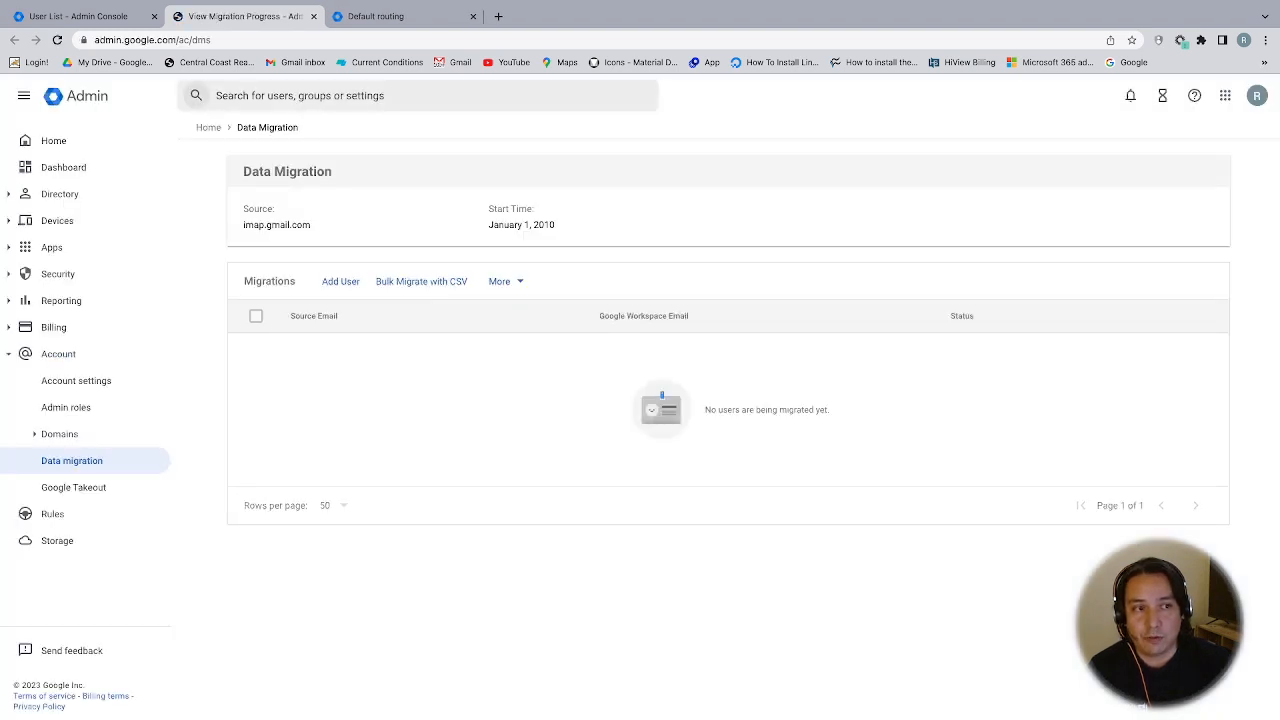
{"action": "left_click", "coordinate": [87, 96]}
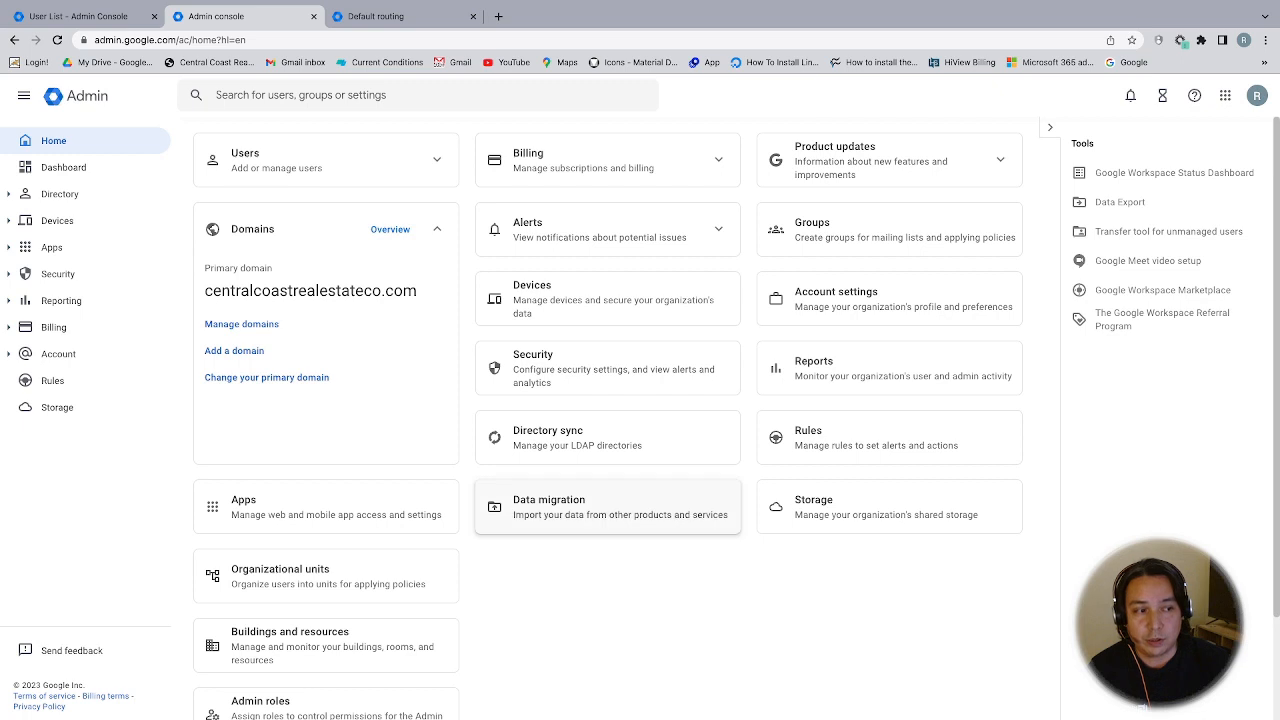
{"action": "left_click", "coordinate": [608, 507]}
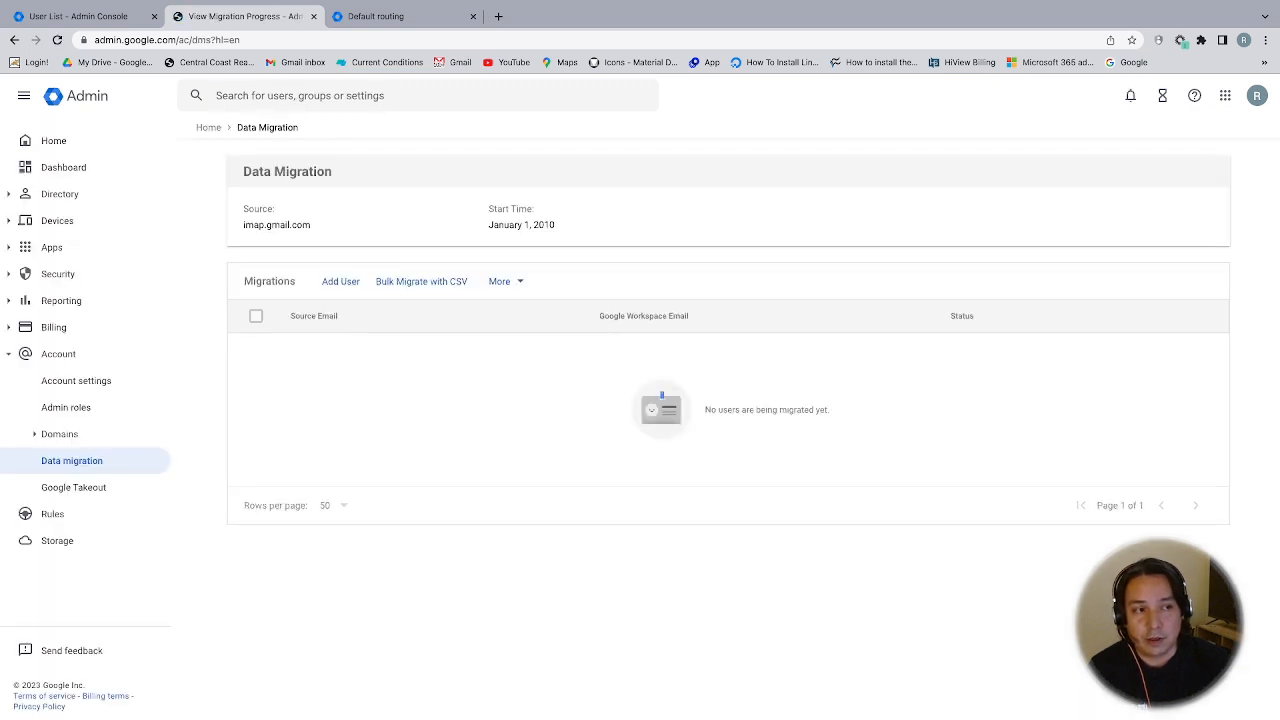
{"action": "left_click", "coordinate": [503, 281]}
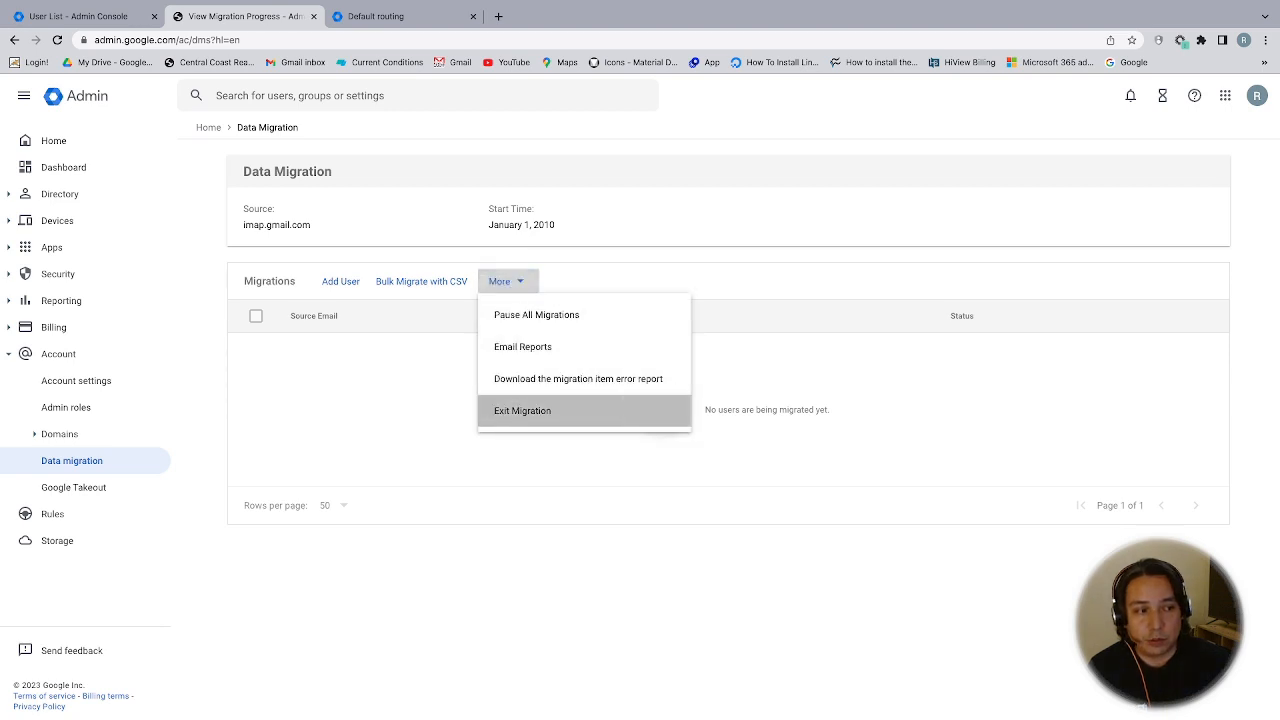
{"action": "left_click", "coordinate": [522, 410]}
Confirm exiting the old migration, reopen its tab, and begin setting up a new data migration
{"action": "left_click", "coordinate": [745, 460]}
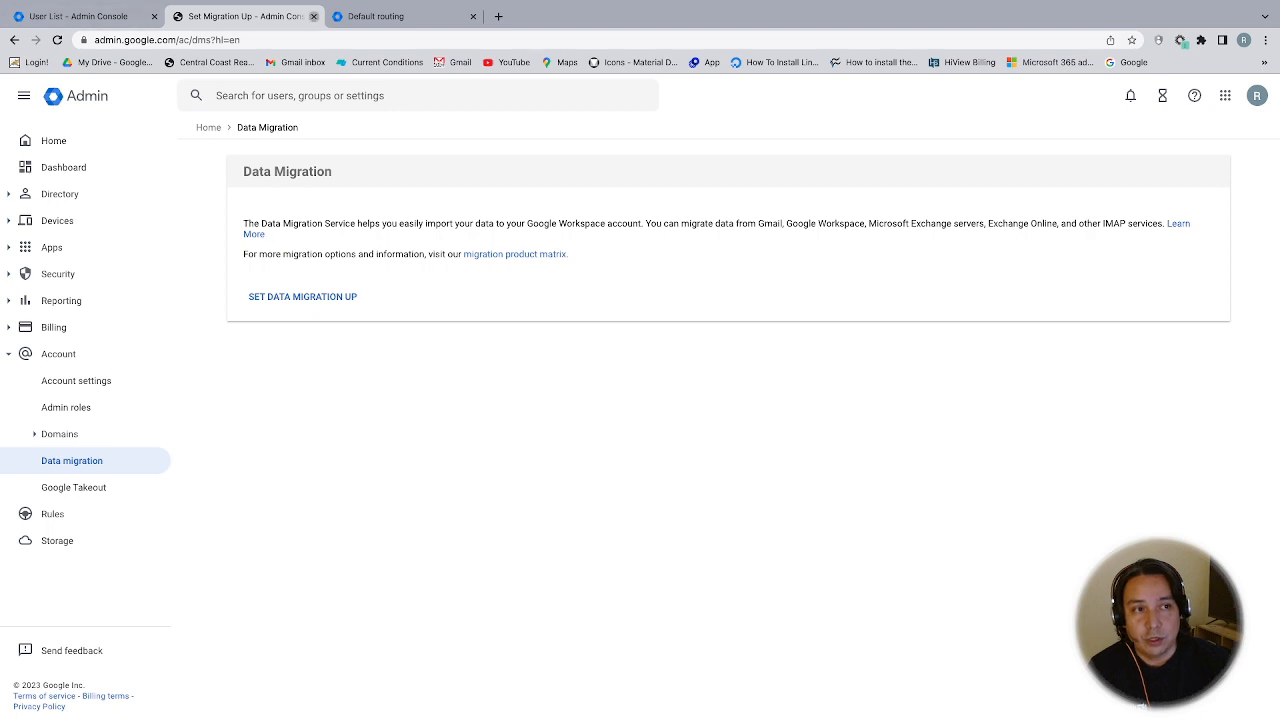
{"action": "left_click", "coordinate": [313, 16]}
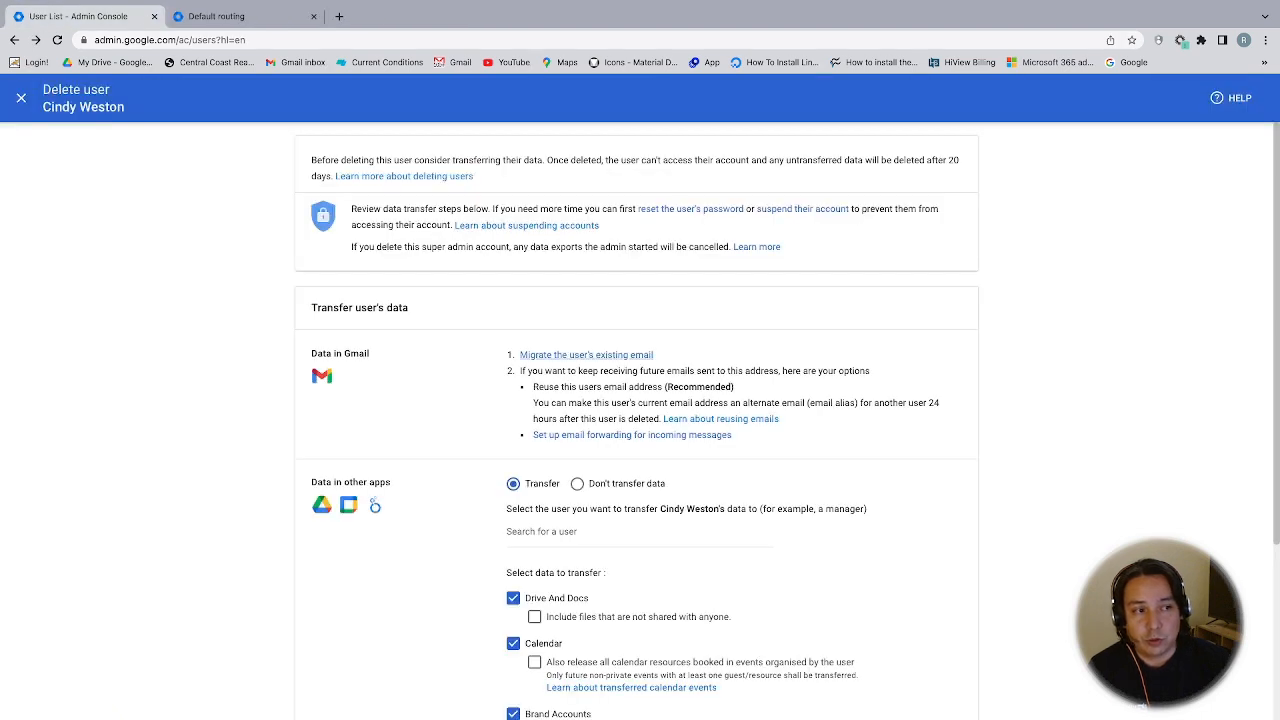
{"action": "key", "text": "ctrl+shift+t"}
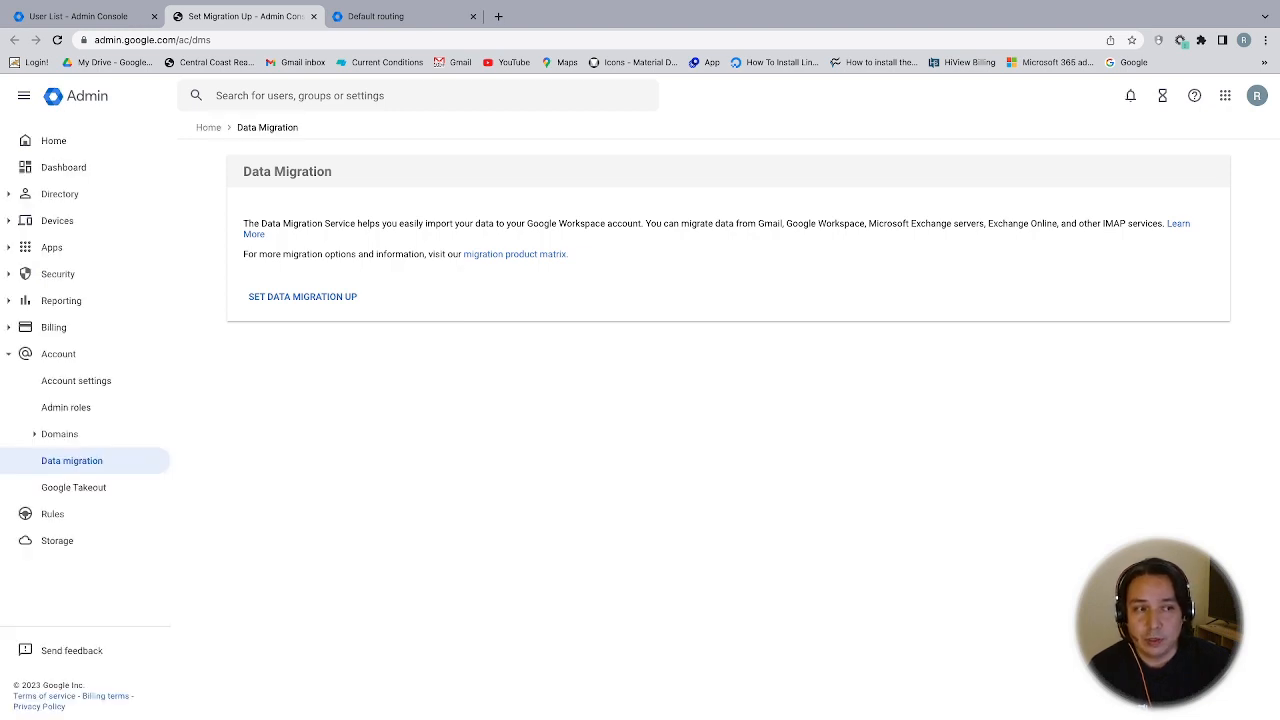
{"action": "left_click", "coordinate": [302, 296]}
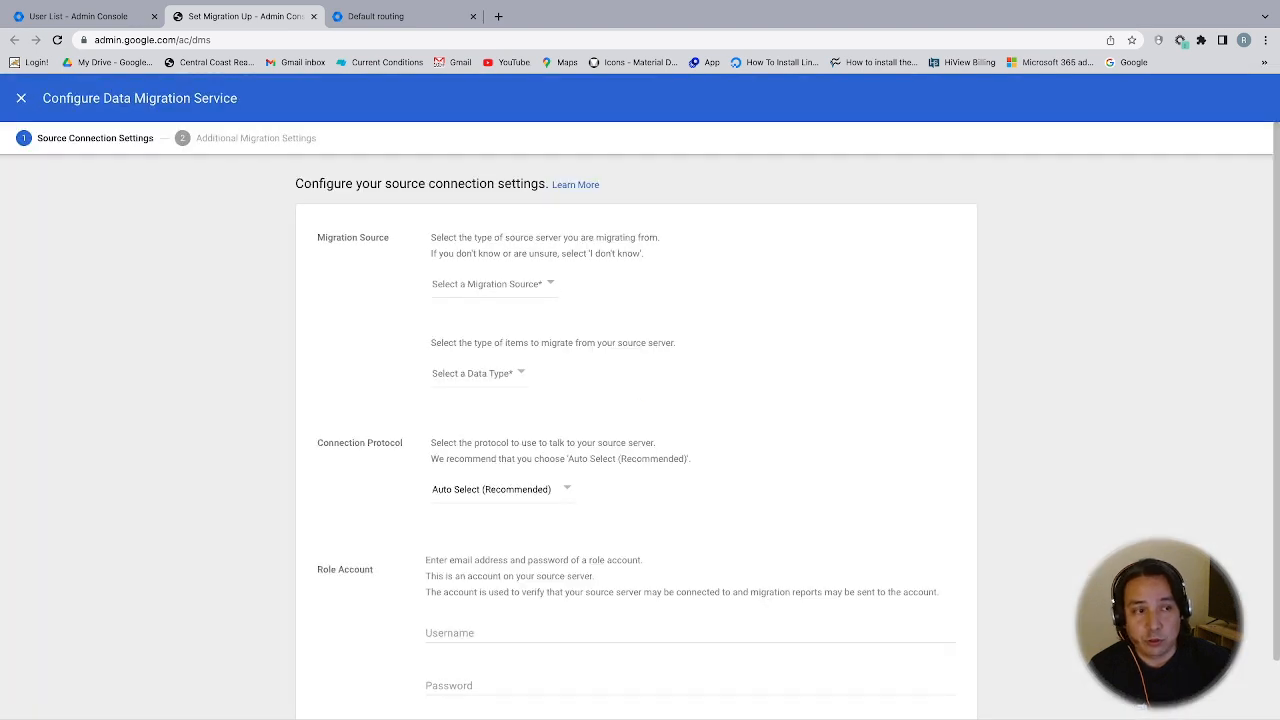
{"action": "left_click", "coordinate": [494, 284]}
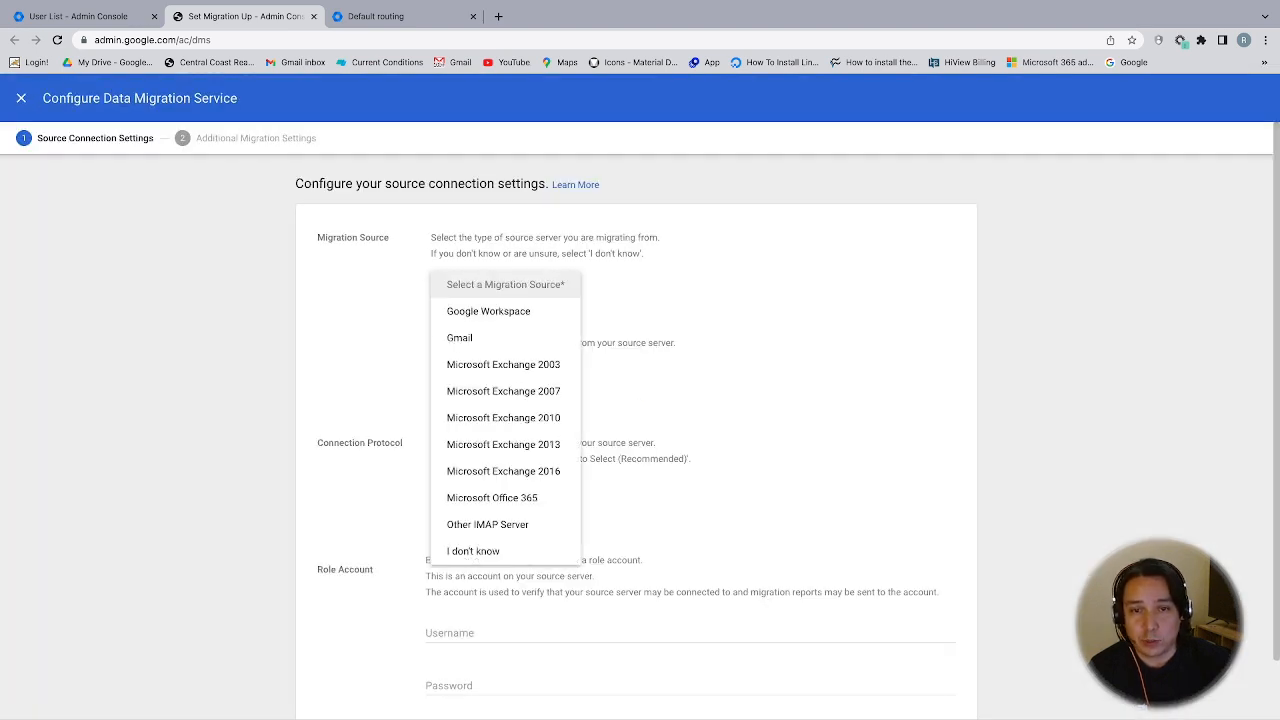
Use Google Workspace as the source with a custom start date of March 31, 2022, then reload
{"action": "left_click", "coordinate": [488, 311]}
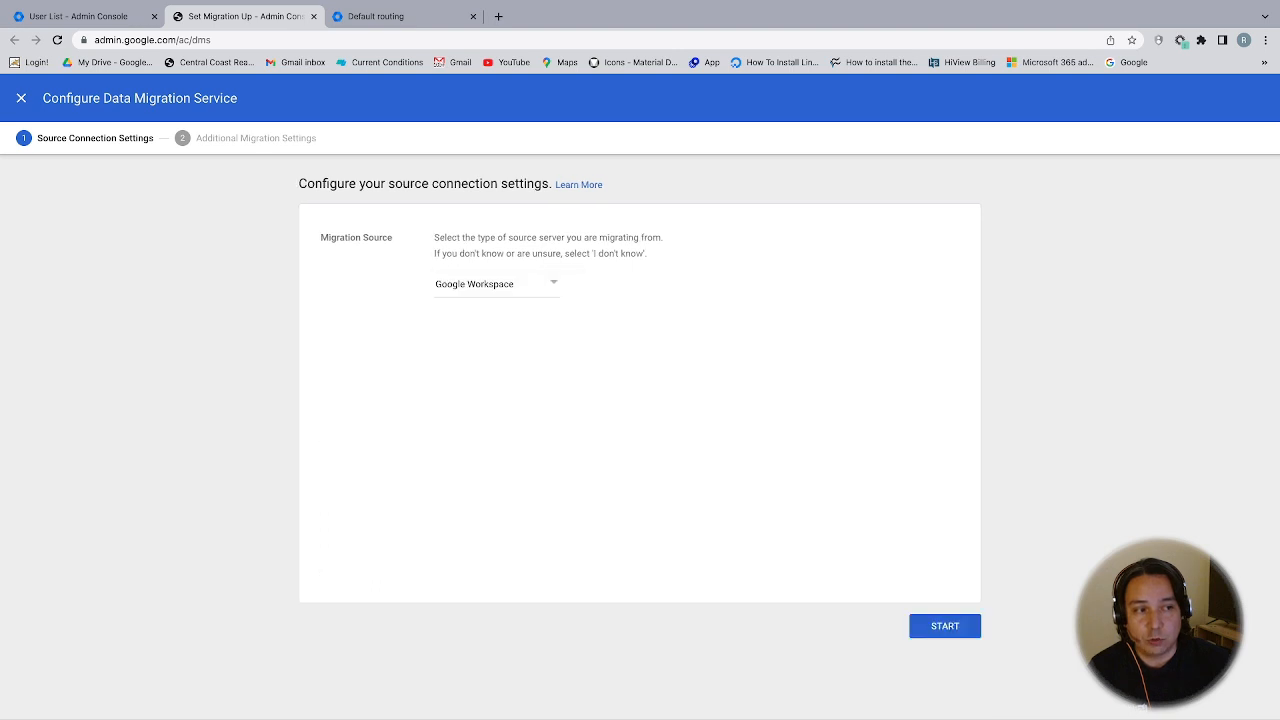
{"action": "left_click", "coordinate": [945, 626]}
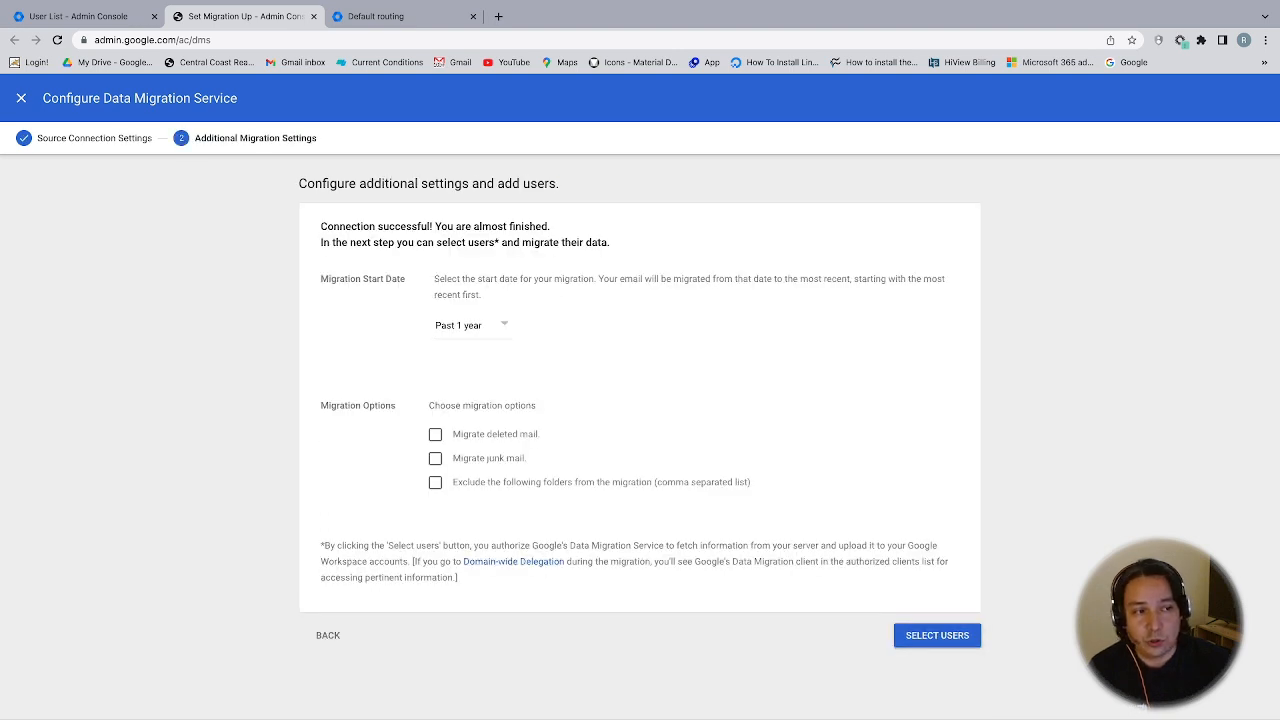
{"action": "left_click", "coordinate": [472, 325]}
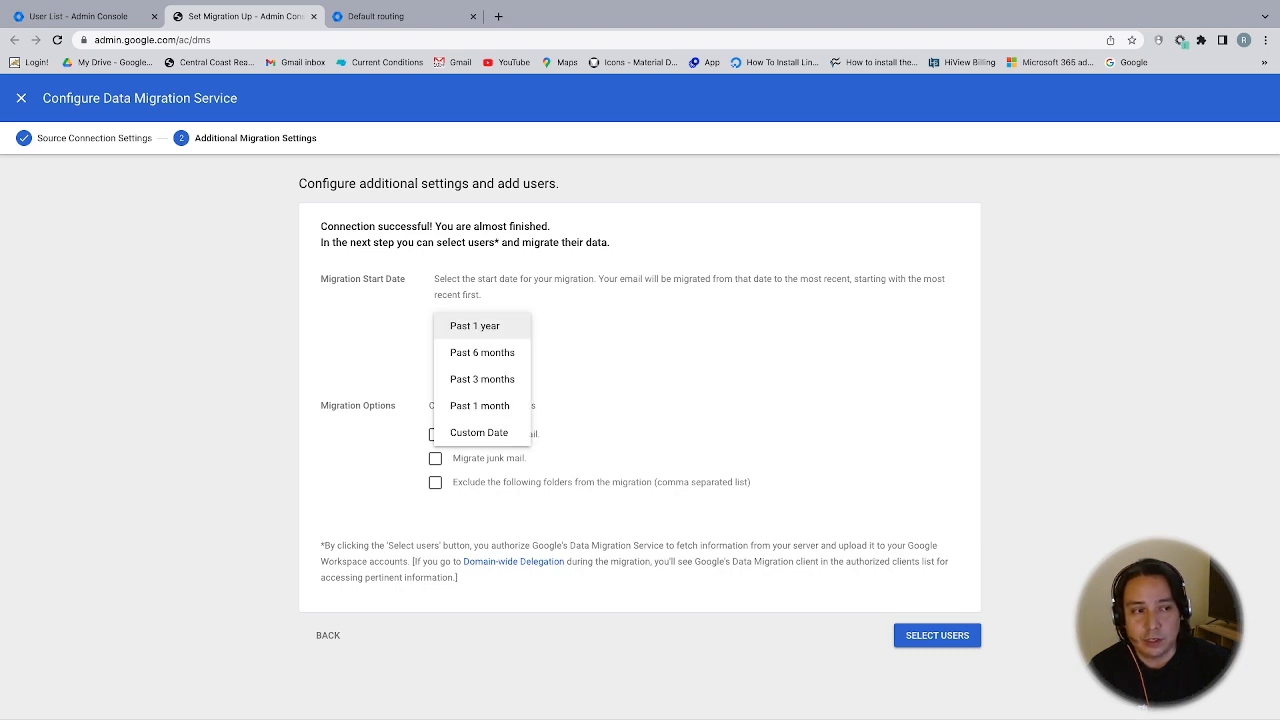
{"action": "left_click", "coordinate": [480, 433]}
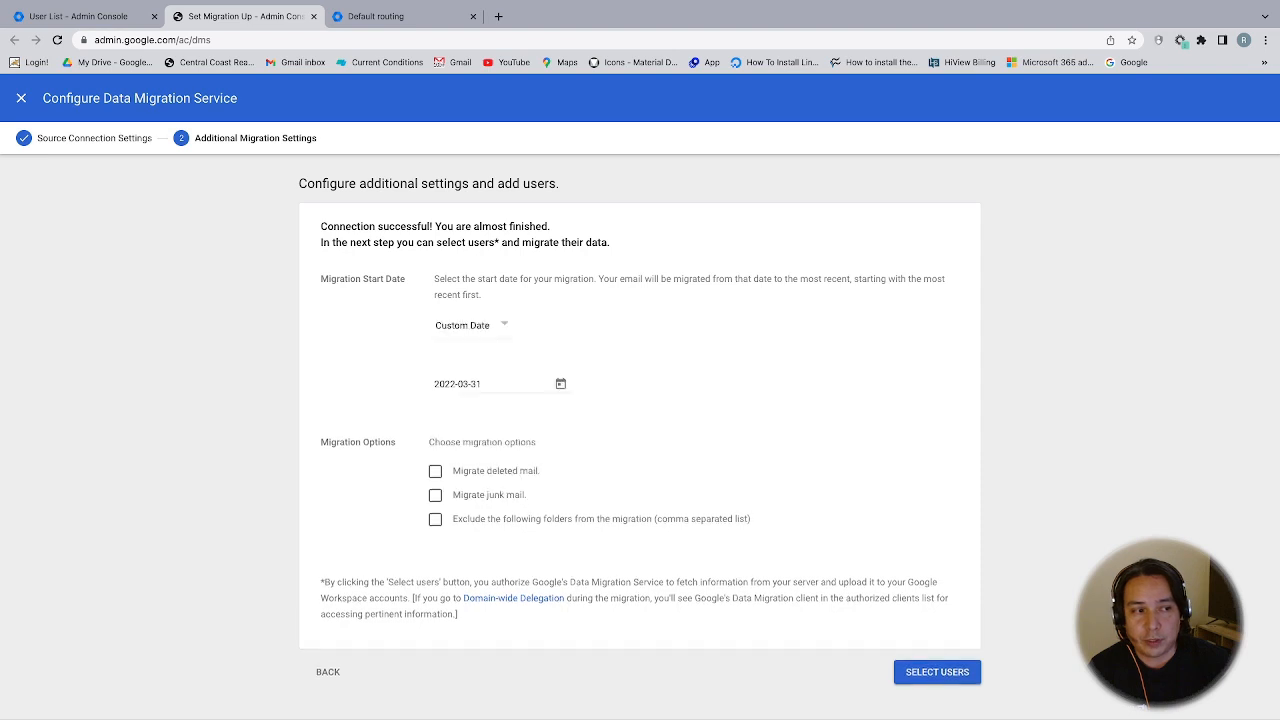
{"action": "left_click", "coordinate": [503, 384]}
{"action": "left_click", "coordinate": [560, 384]}
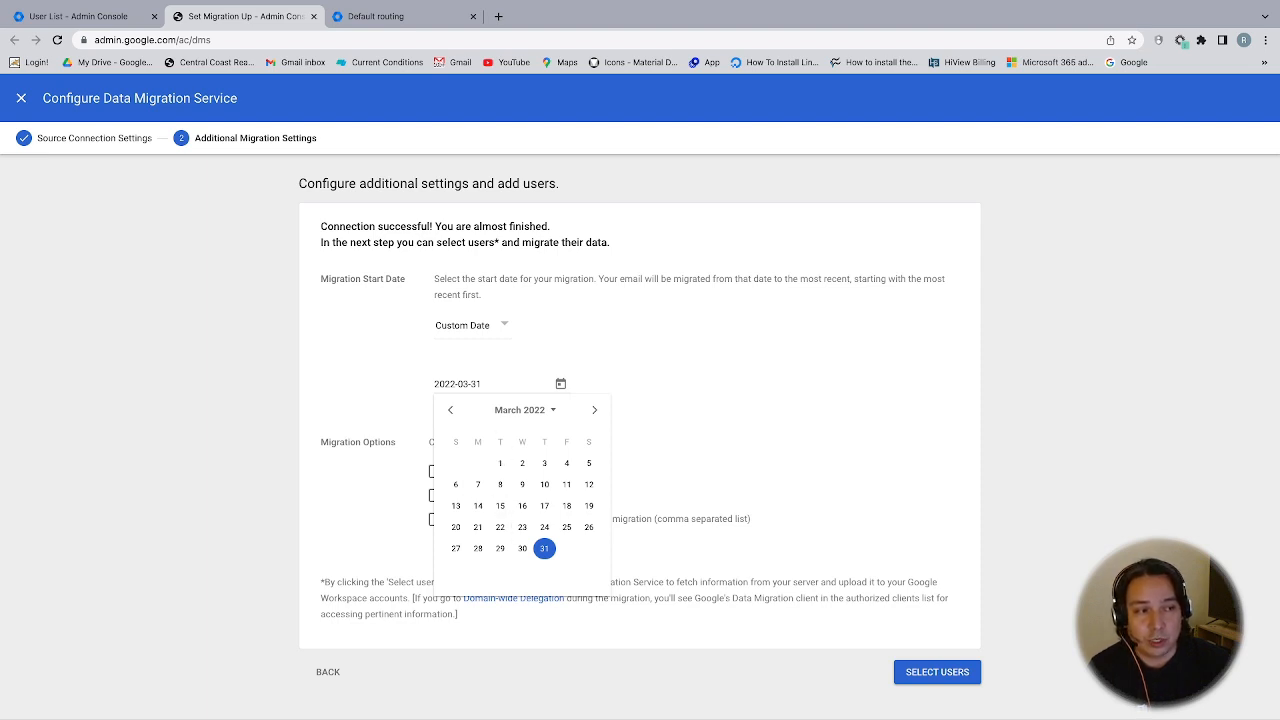
{"action": "left_click", "coordinate": [524, 410]}
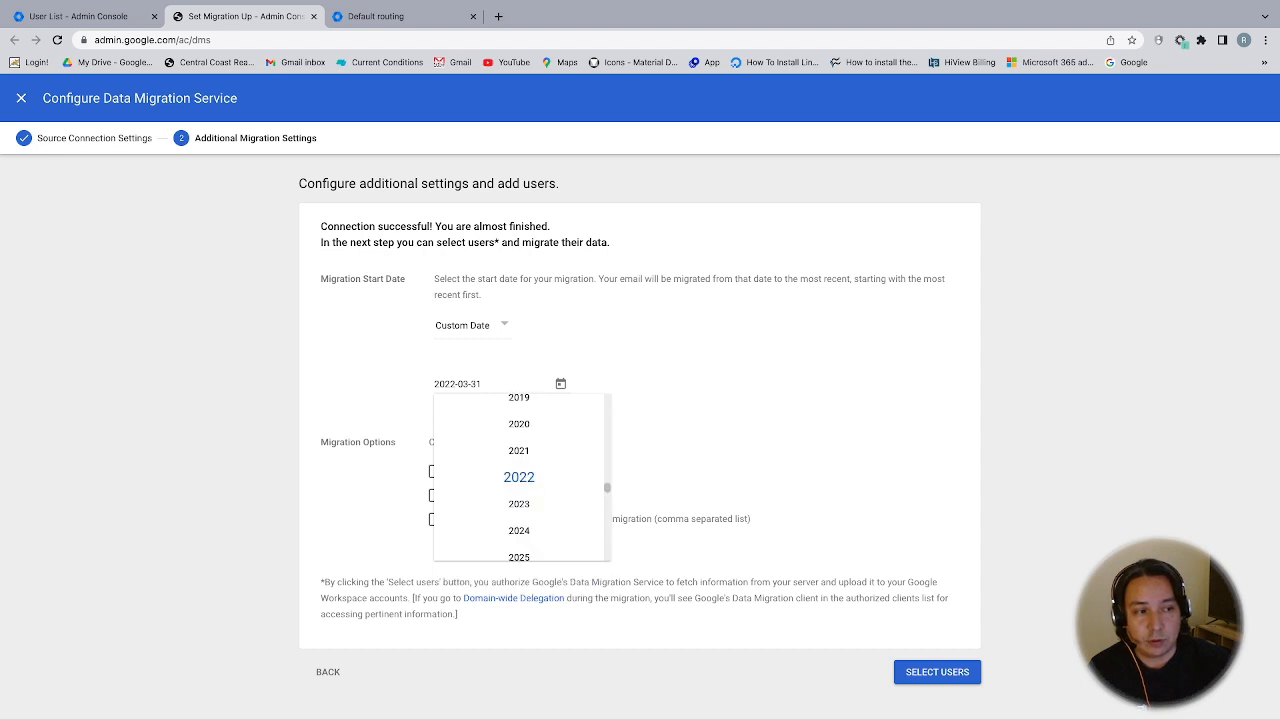
{"action": "left_click", "coordinate": [519, 424]}
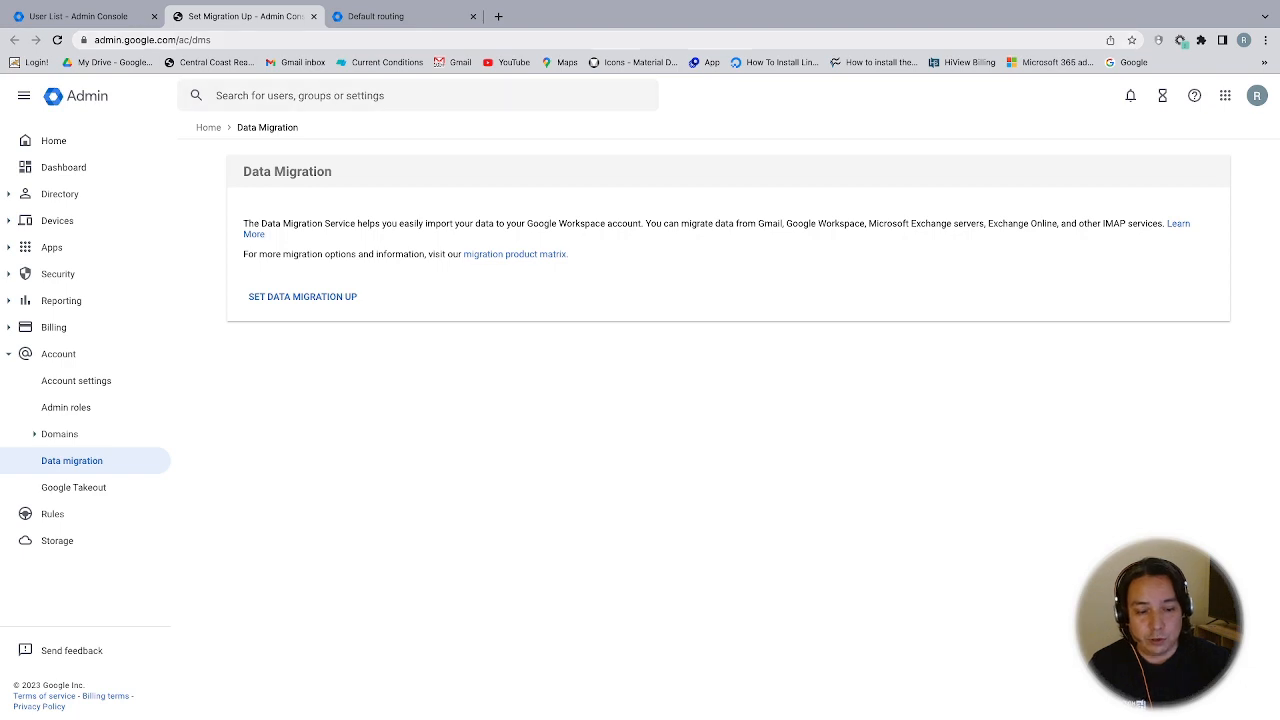
{"action": "key", "text": "ctrl+l"}
{"action": "key", "text": "Return"}
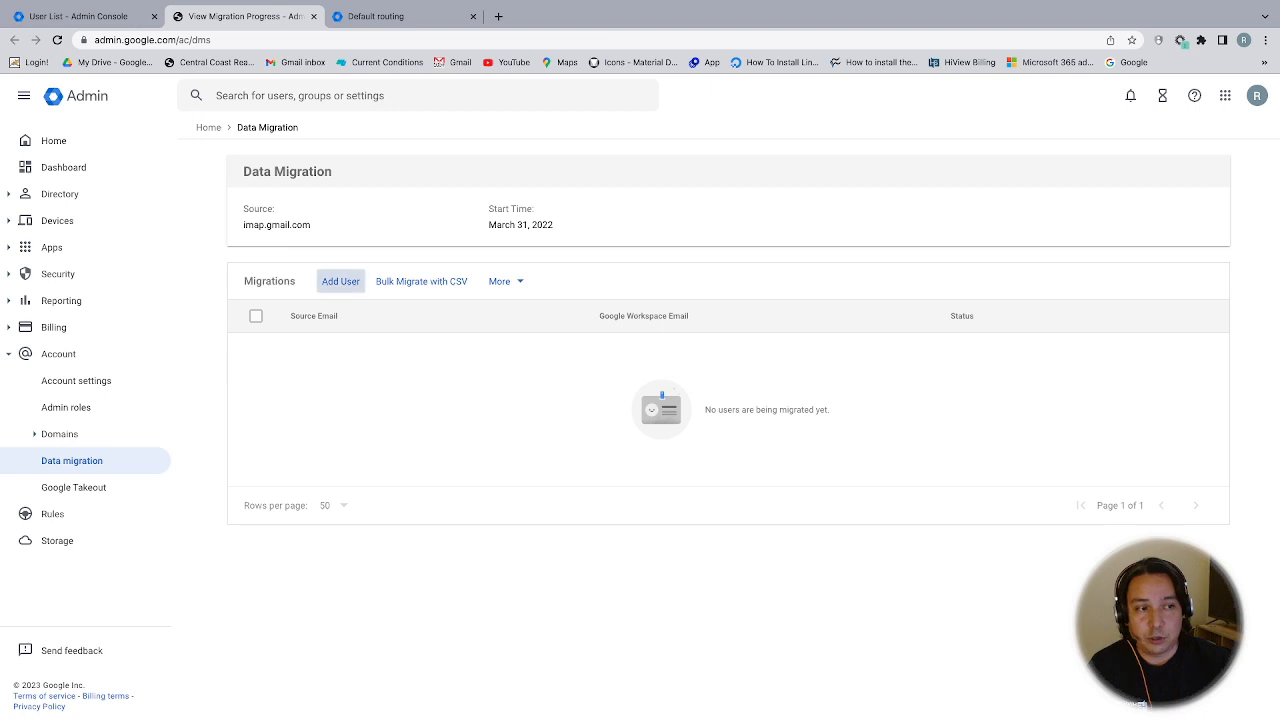
Add a migration user: the departing user's source email and password, with the colleague's Workspace account as destination
{"action": "left_click", "coordinate": [340, 281]}
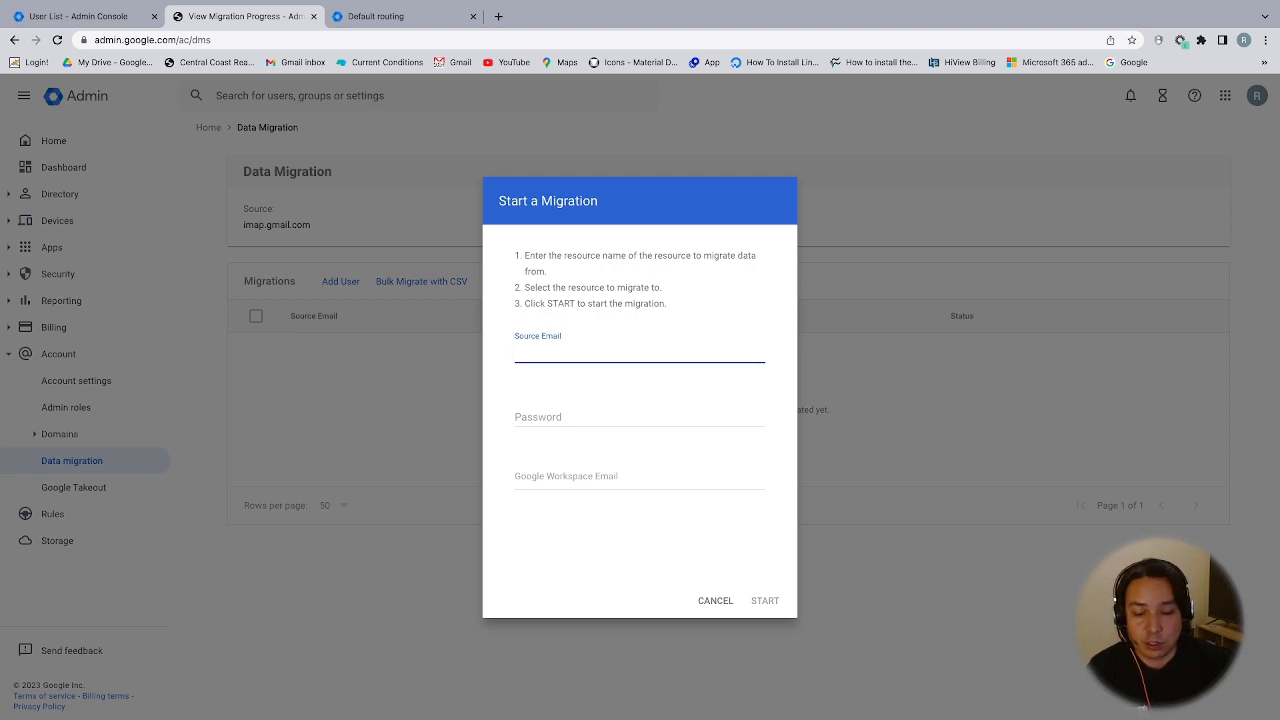
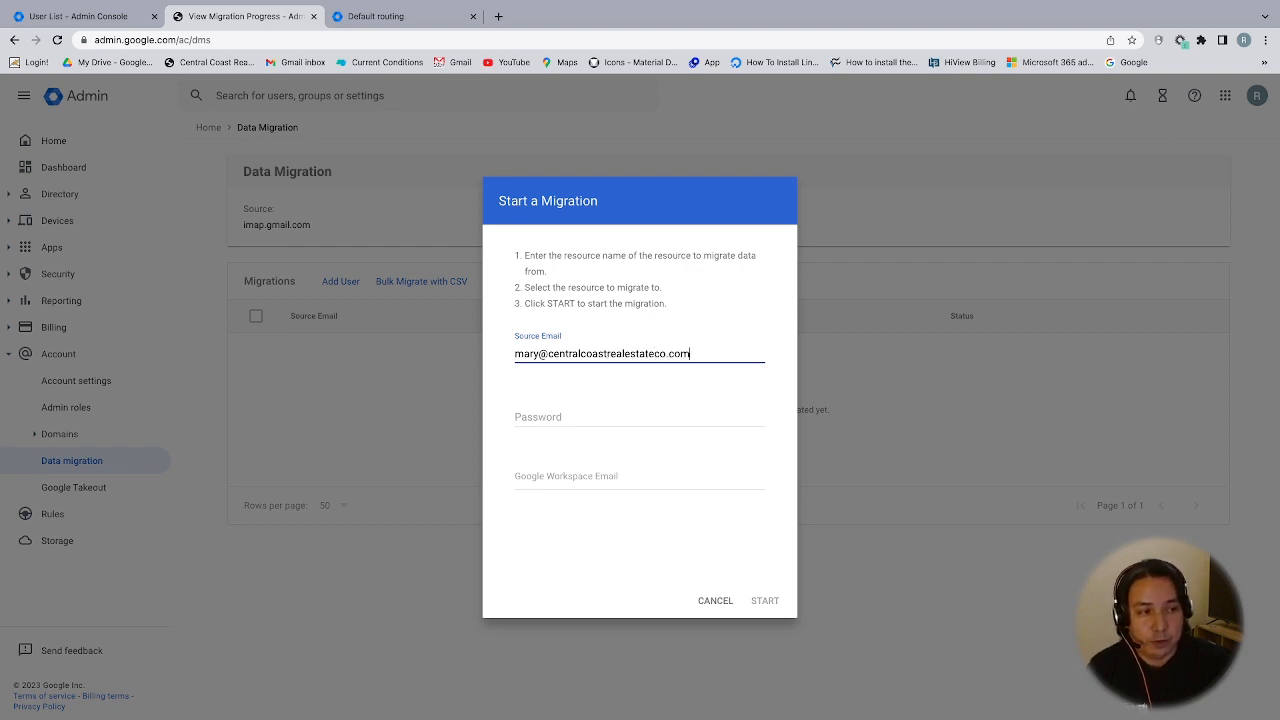
{"action": "key", "text": "Tab"}
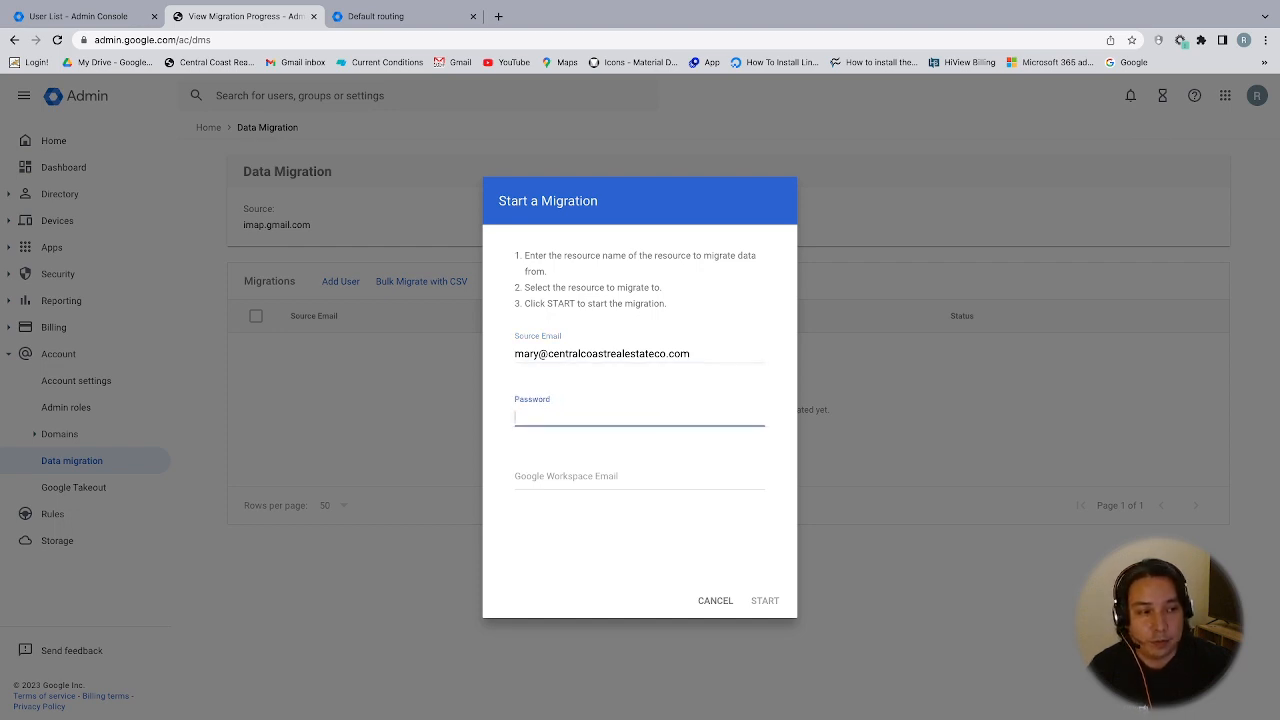
{"action": "type", "text": "•••••••••••"}
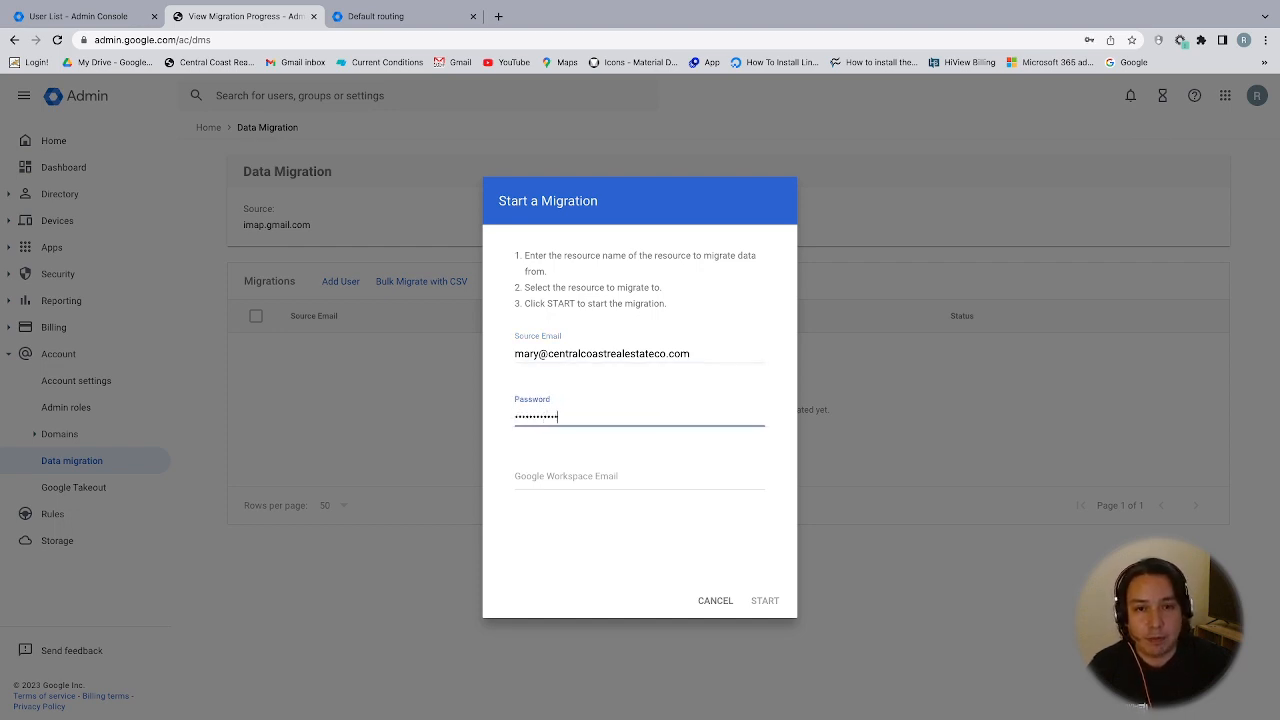
{"action": "type", "text": "••"}
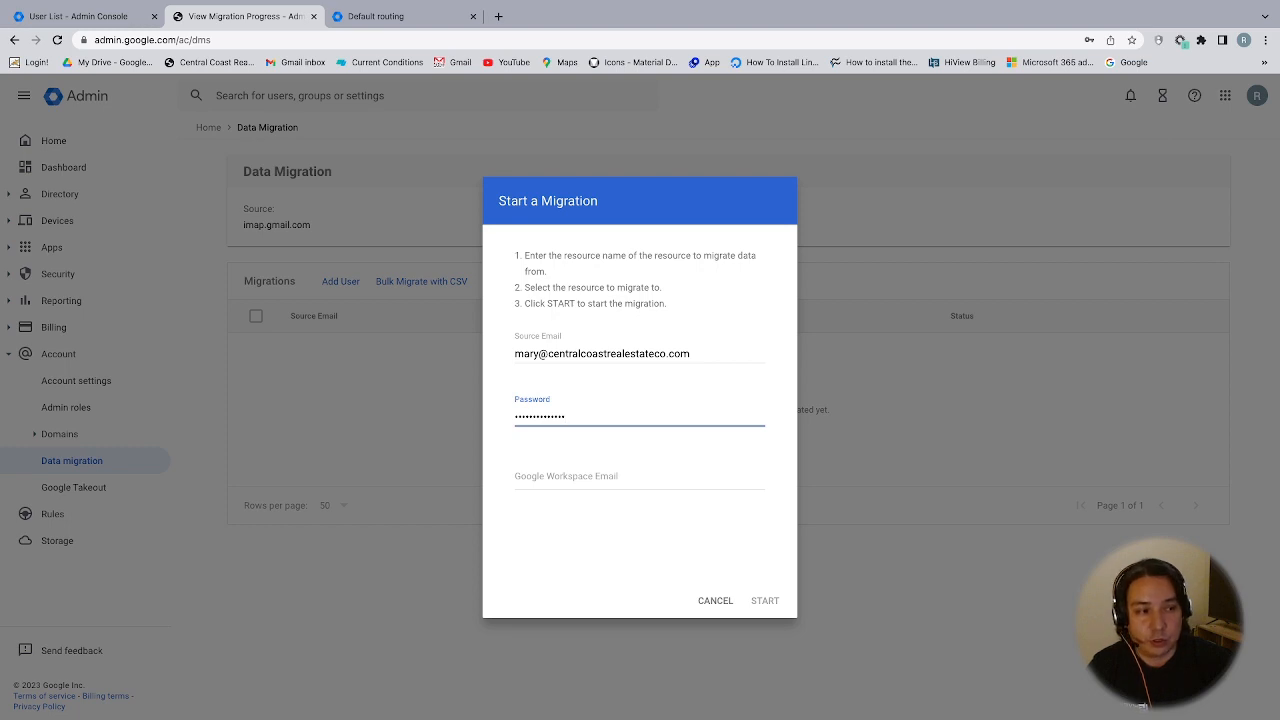
{"action": "type", "text": "•"}
{"action": "key", "text": "Tab"}
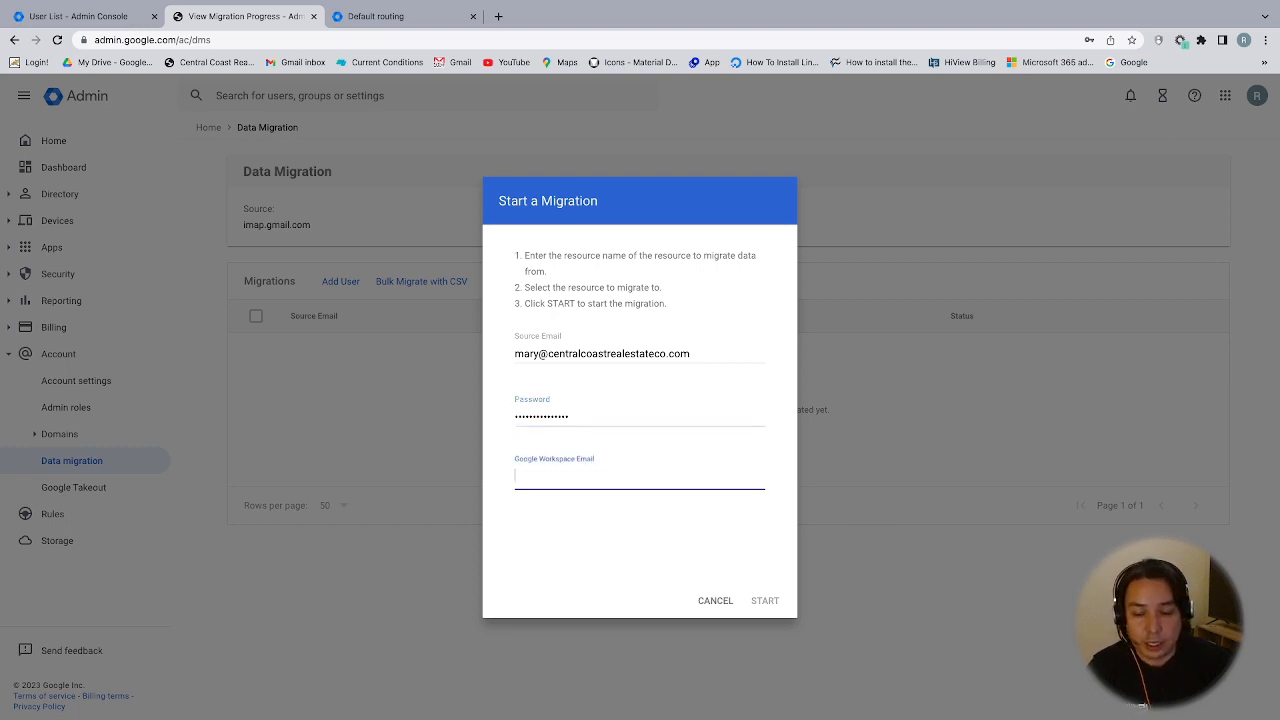
{"action": "type", "text": "ro"}
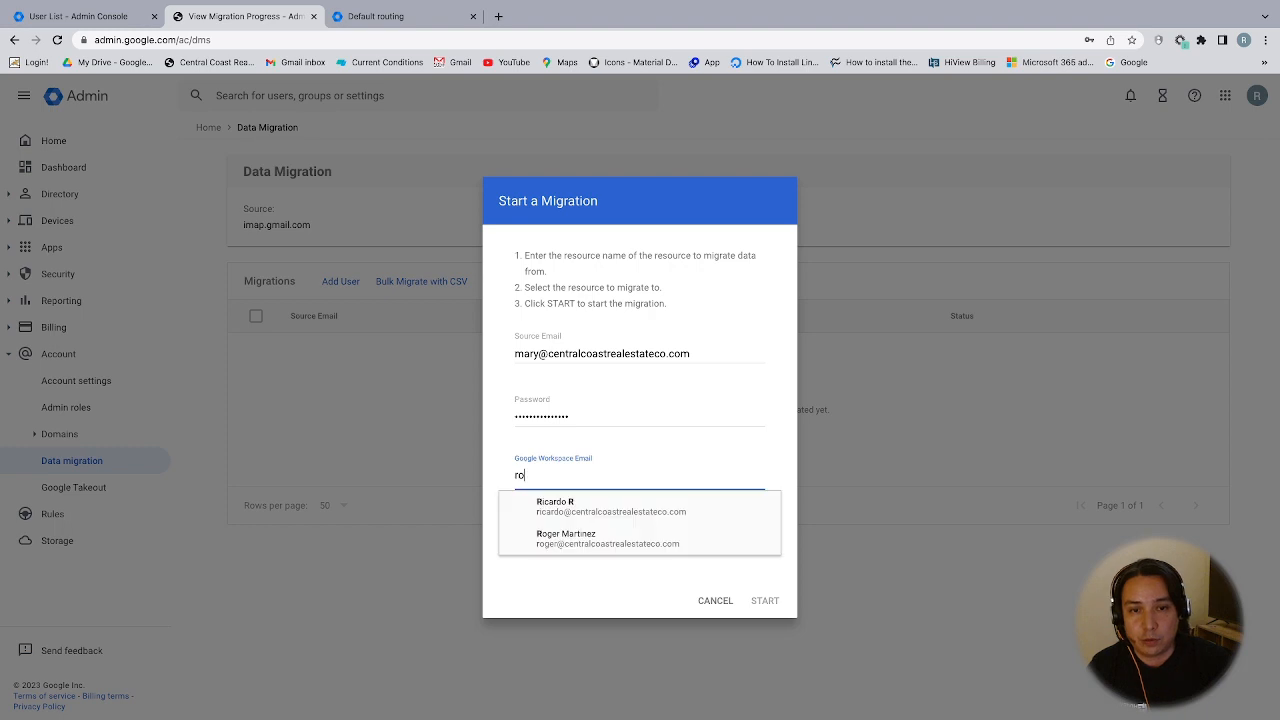
{"action": "key", "text": "Down"}
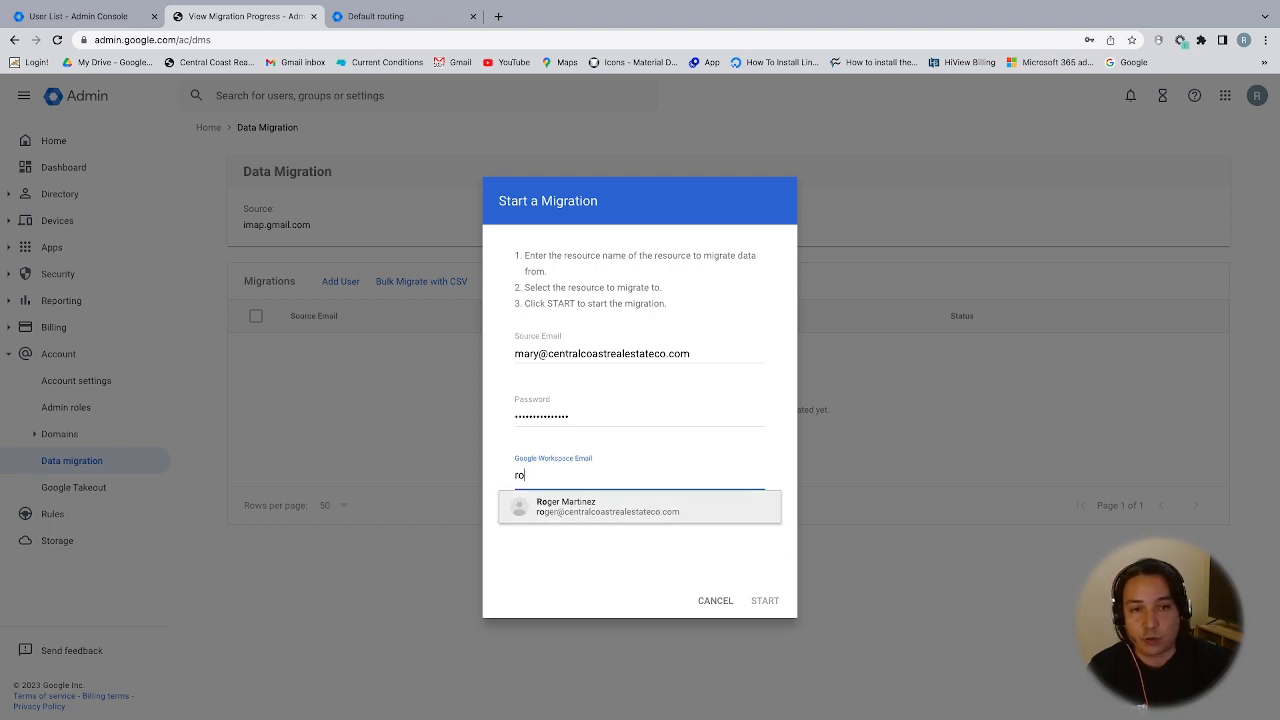
{"action": "key", "text": "Return"}
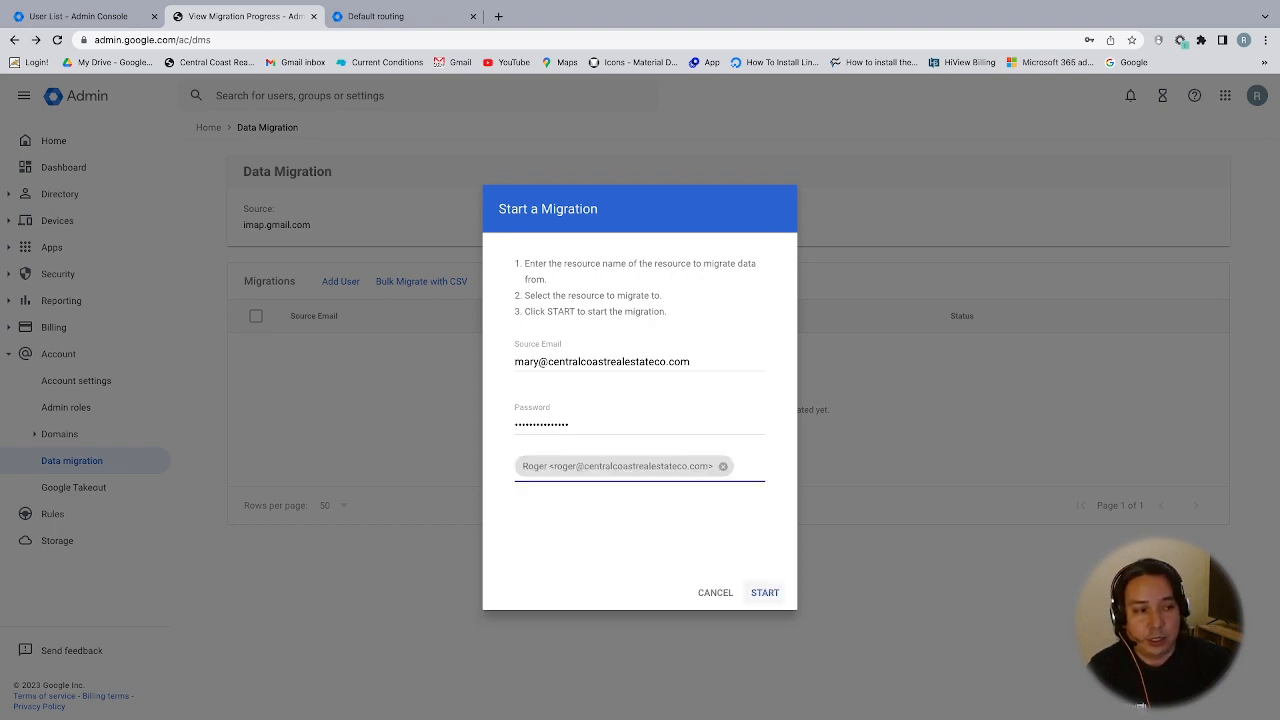
Start the mailbox migration, then close the progress tab to return to the Delete user page
{"action": "left_click", "coordinate": [765, 592]}
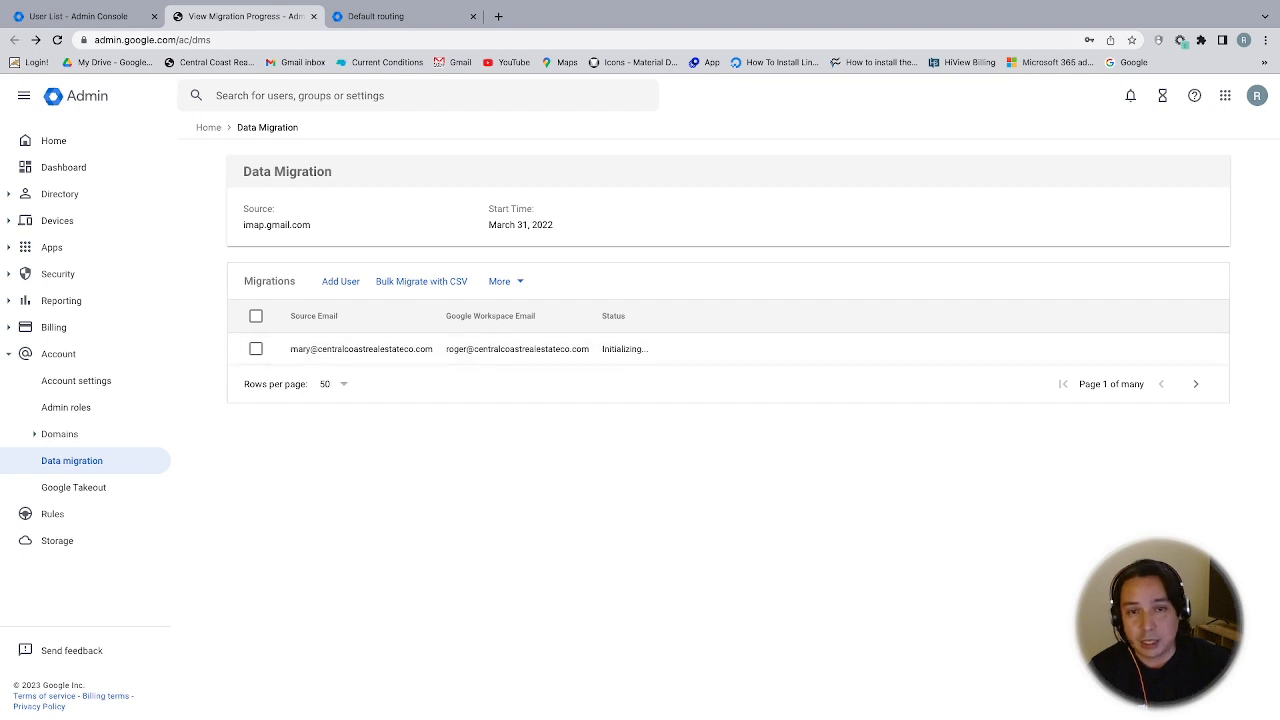
{"action": "left_click", "coordinate": [313, 16]}
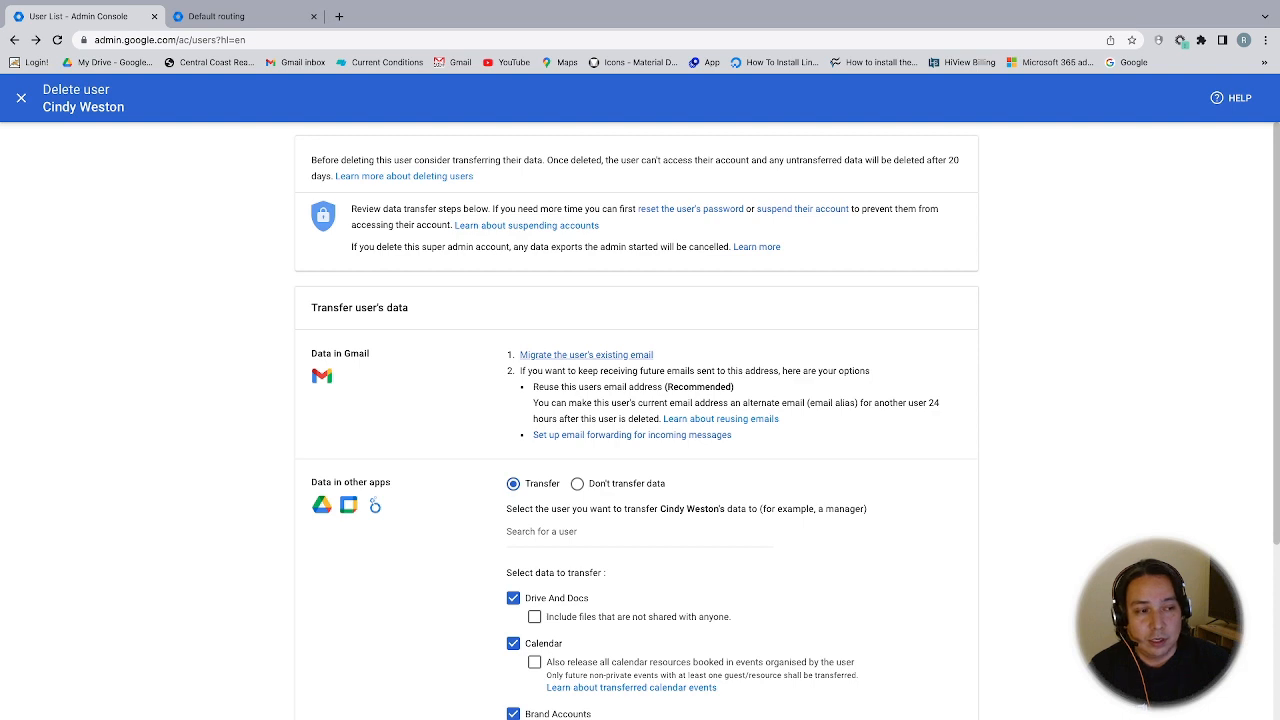
Pick the colleague as recipient for Drive, Calendar, Brand Accounts and Looker Studio data
{"action": "scroll", "coordinate": [640, 420], "scroll_direction": "down", "scroll_amount": 1}
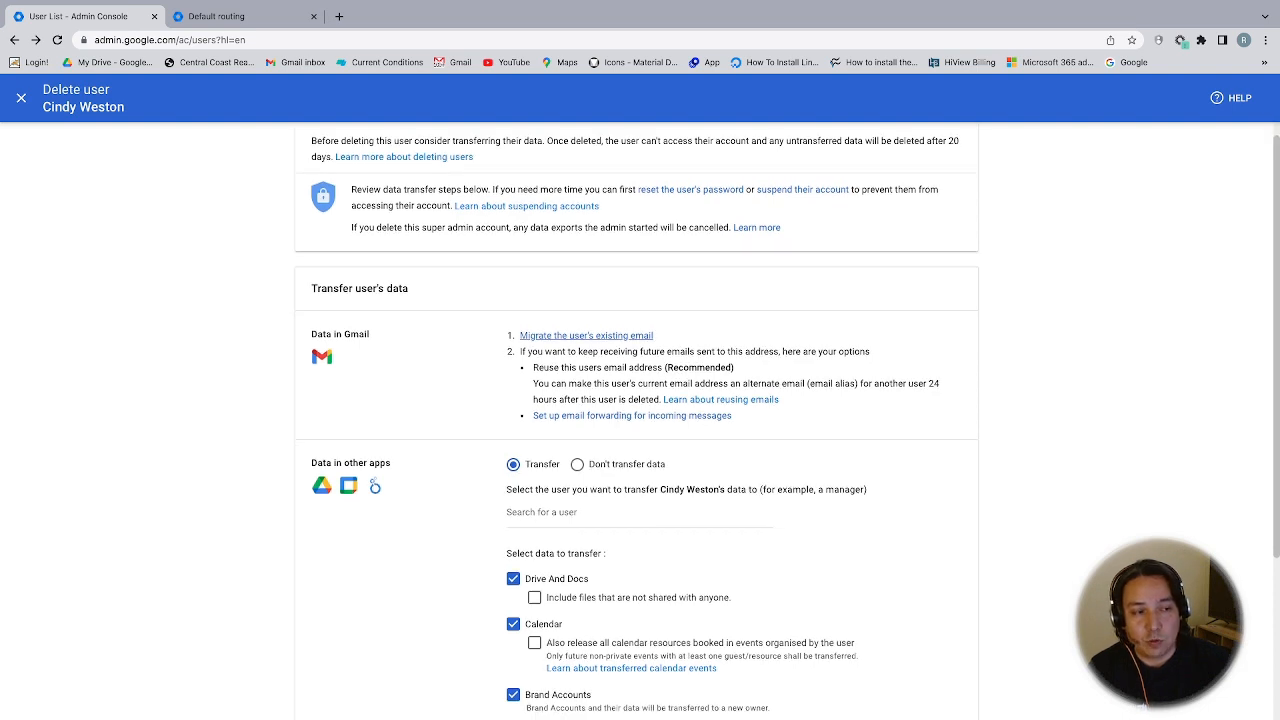
{"action": "scroll", "coordinate": [588, 336], "scroll_direction": "down", "scroll_amount": 1}
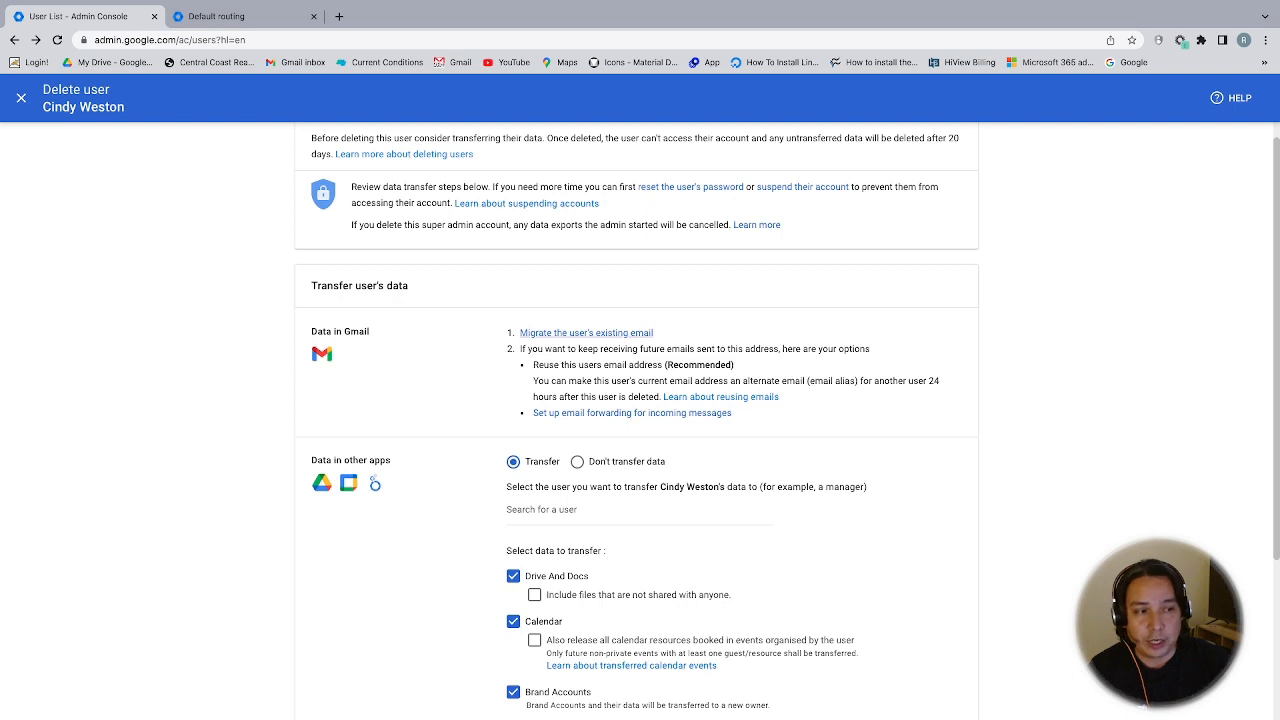
{"action": "scroll", "coordinate": [640, 420], "scroll_direction": "down", "scroll_amount": 1}
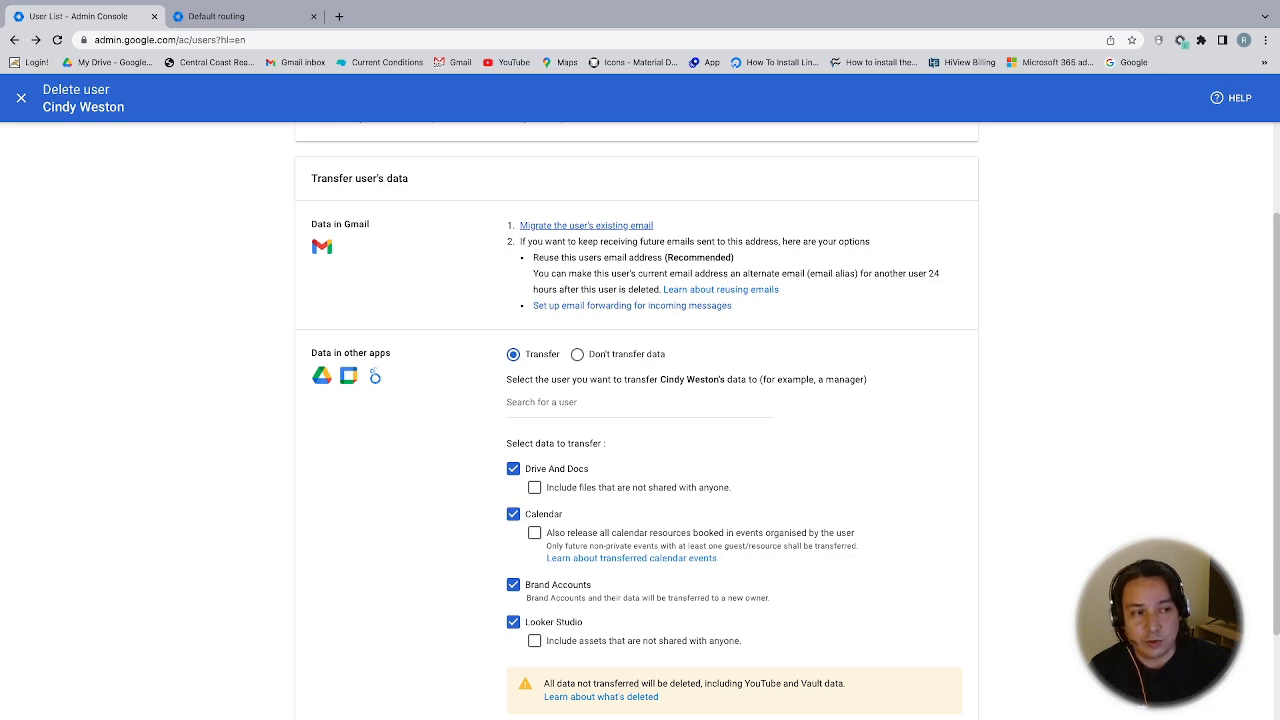
{"action": "left_click", "coordinate": [590, 403]}
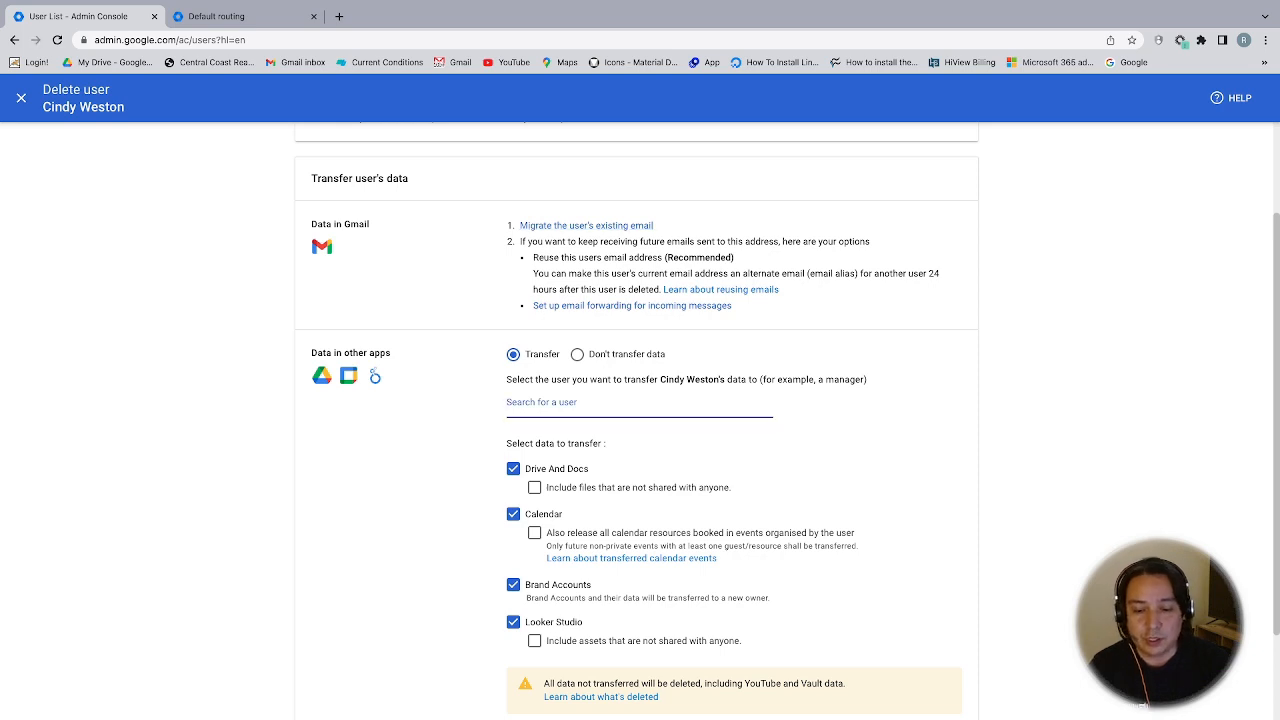
{"action": "type", "text": "roger"}
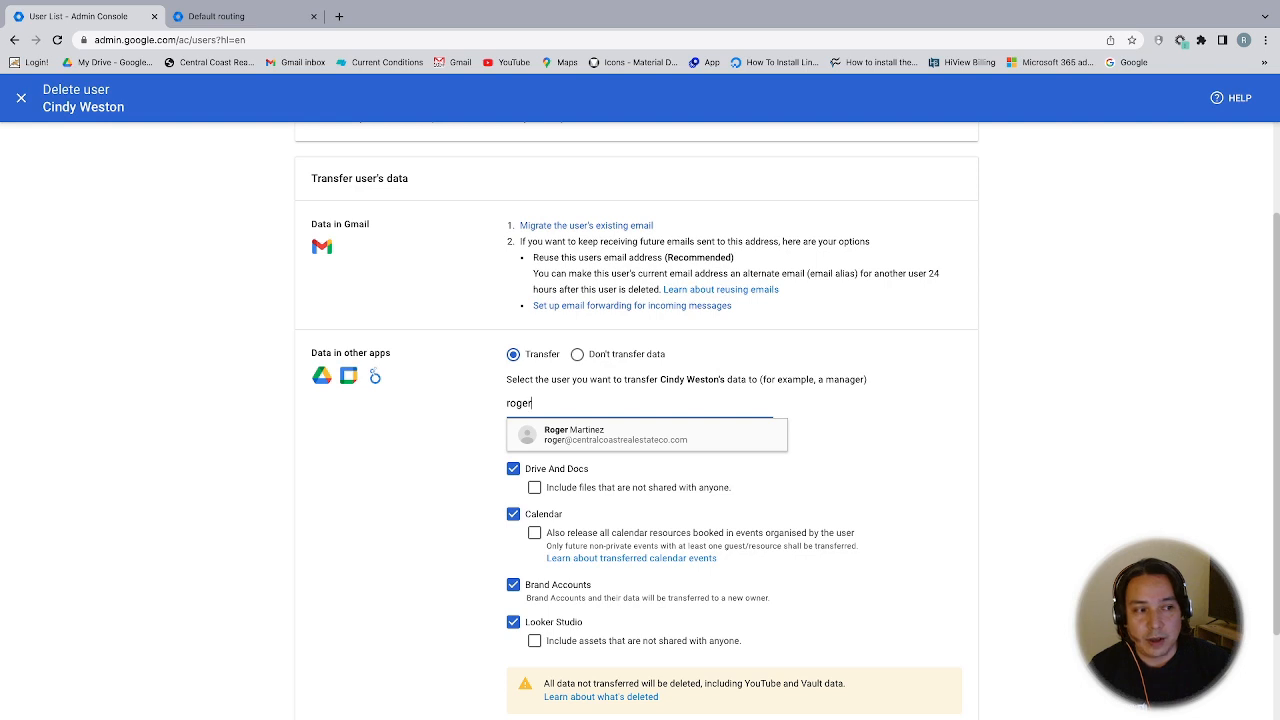
{"action": "key", "text": "Down"}
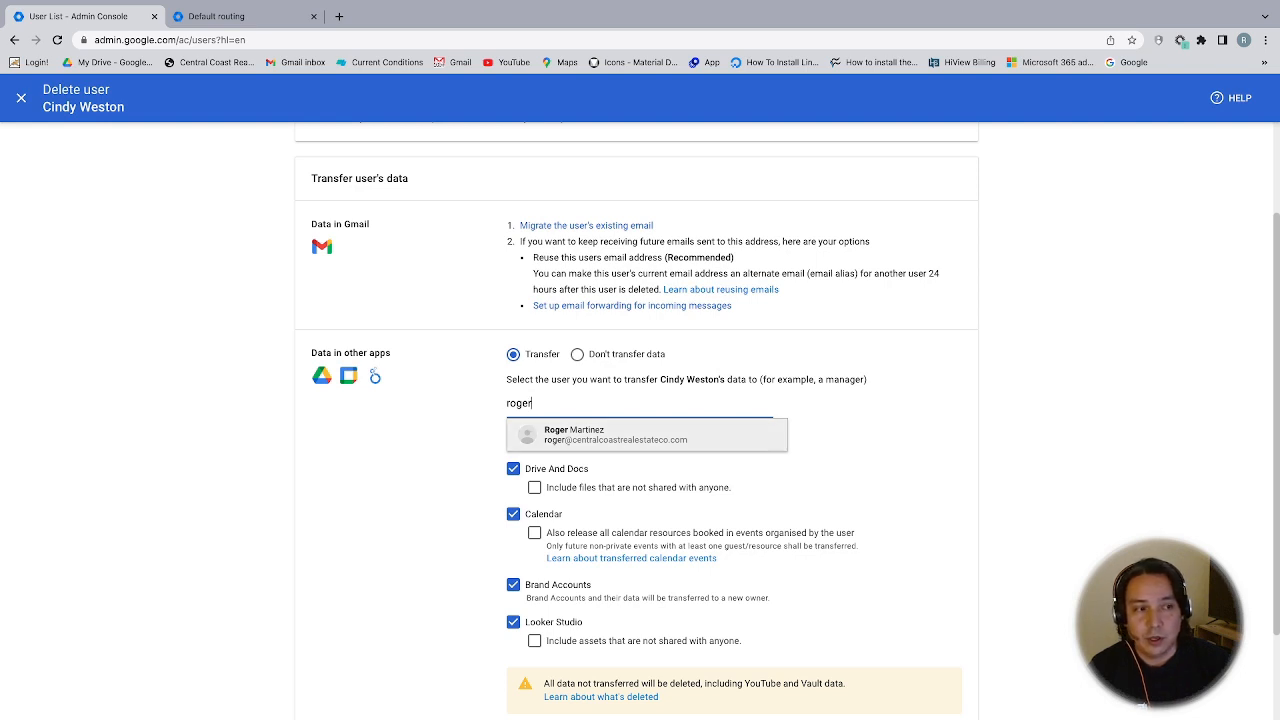
{"action": "key", "text": "Return"}
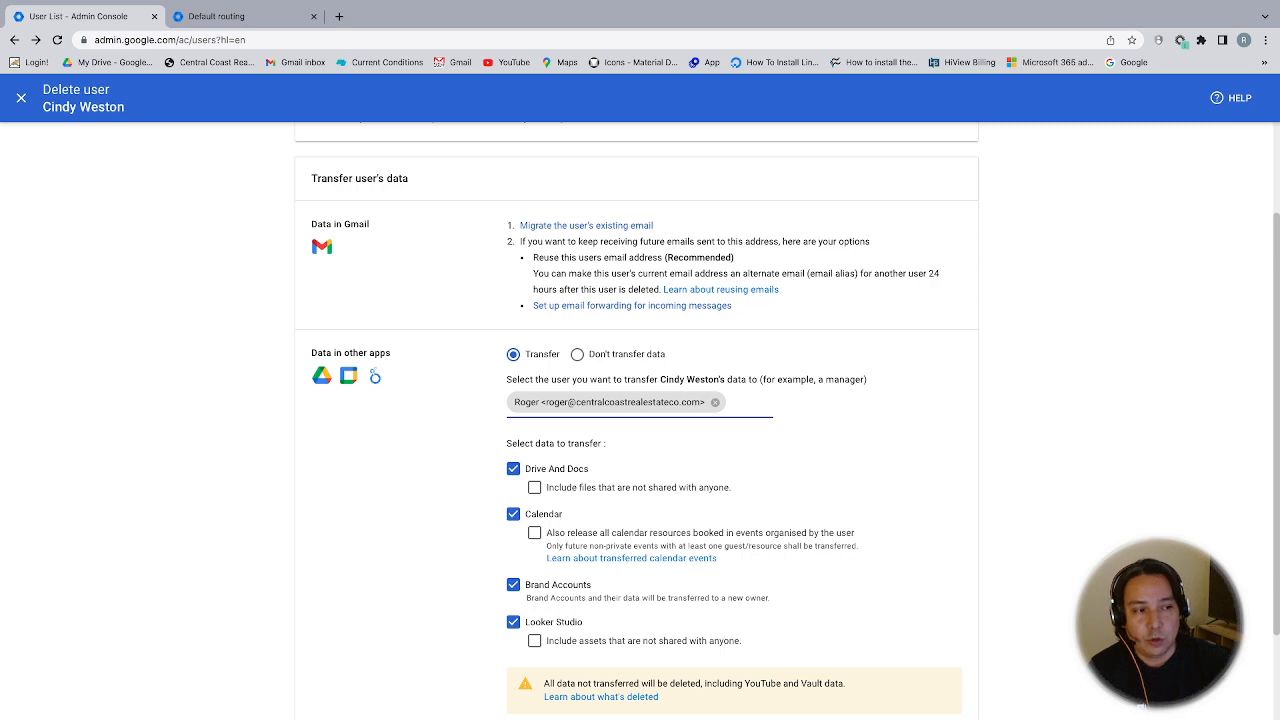
Include files not shared and release calendar resources, then attempt to delete the user
{"action": "left_click", "coordinate": [535, 488]}
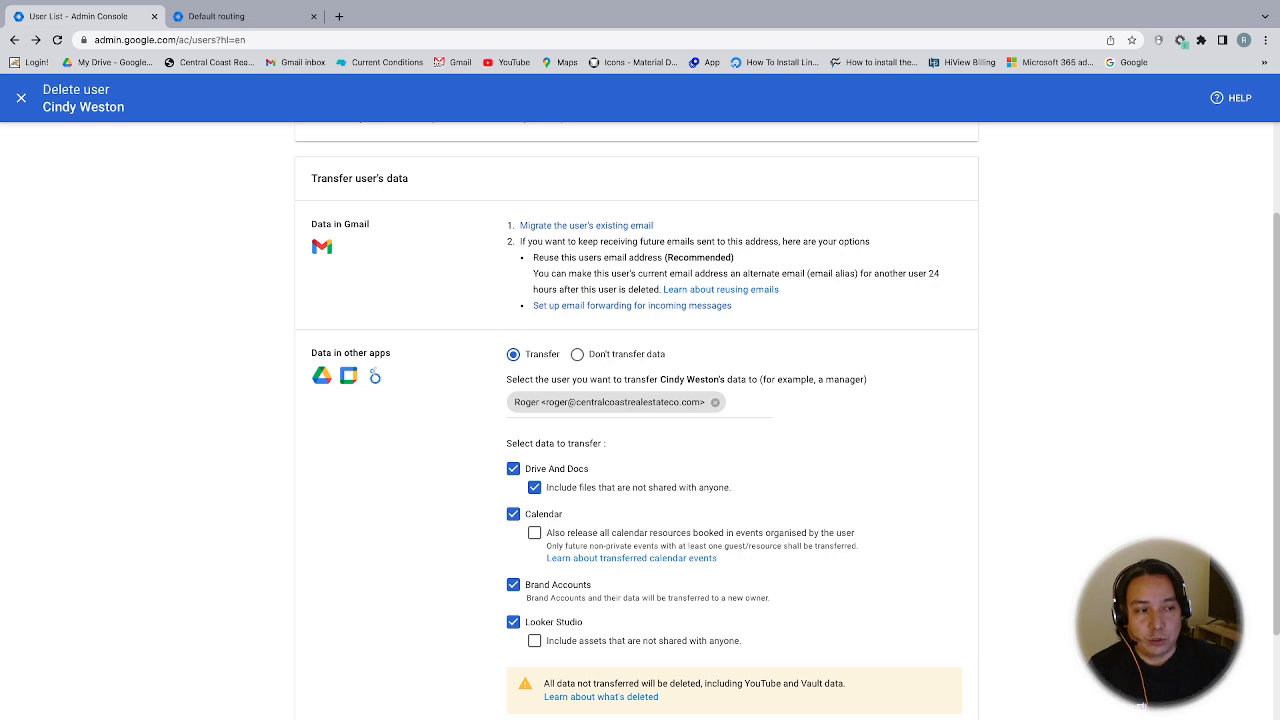
{"action": "left_click", "coordinate": [534, 532]}
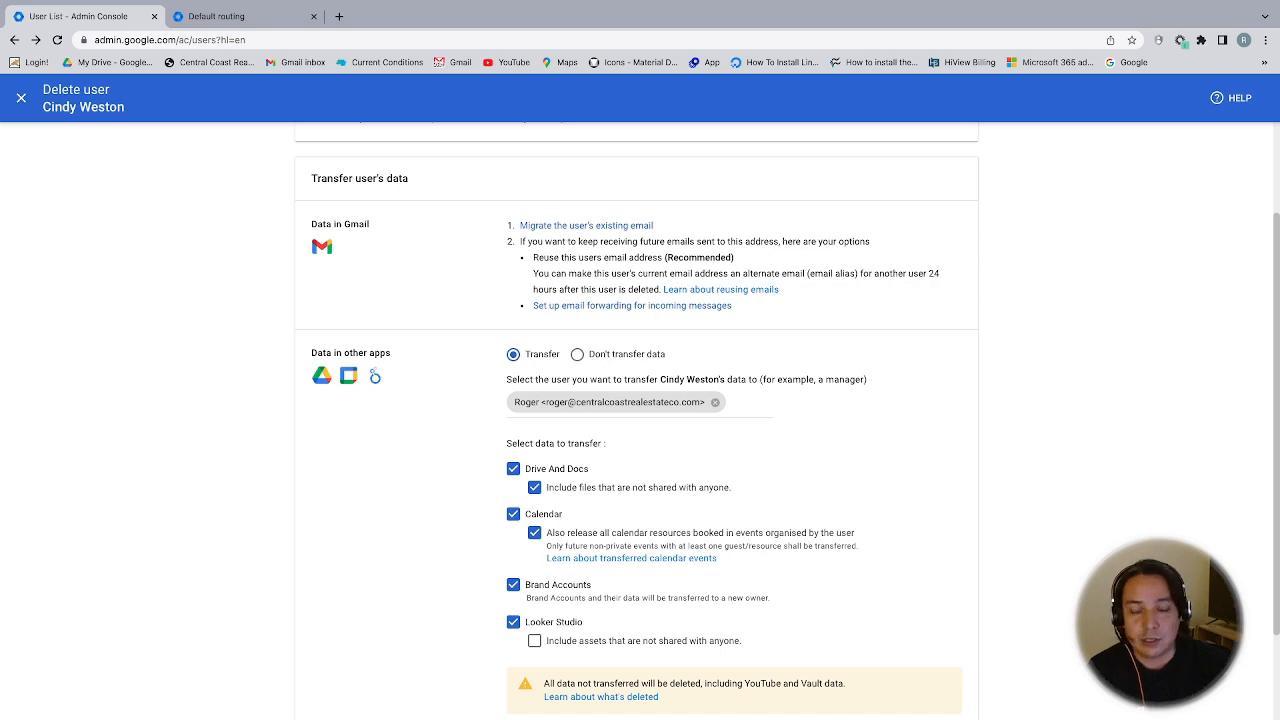
{"action": "scroll", "coordinate": [636, 420], "scroll_direction": "down", "scroll_amount": 2}
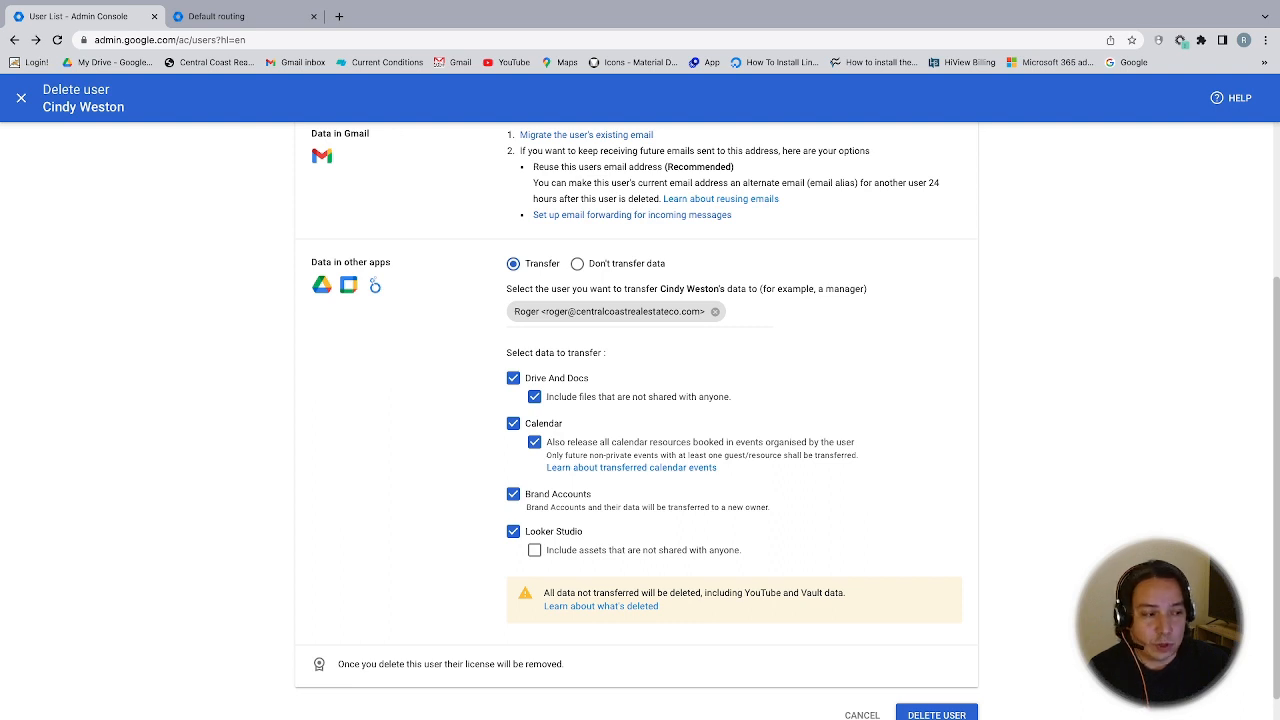
{"action": "scroll", "coordinate": [636, 420], "scroll_direction": "down", "scroll_amount": 1}
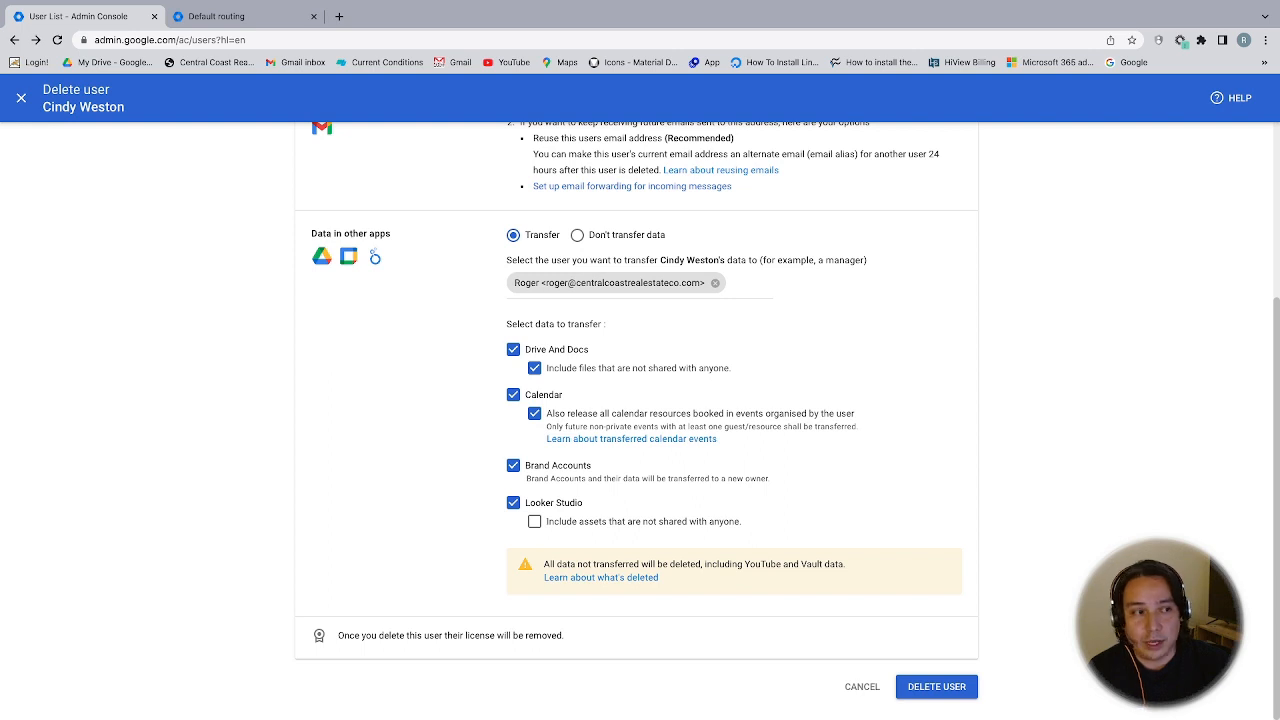
{"action": "left_click", "coordinate": [937, 686]}
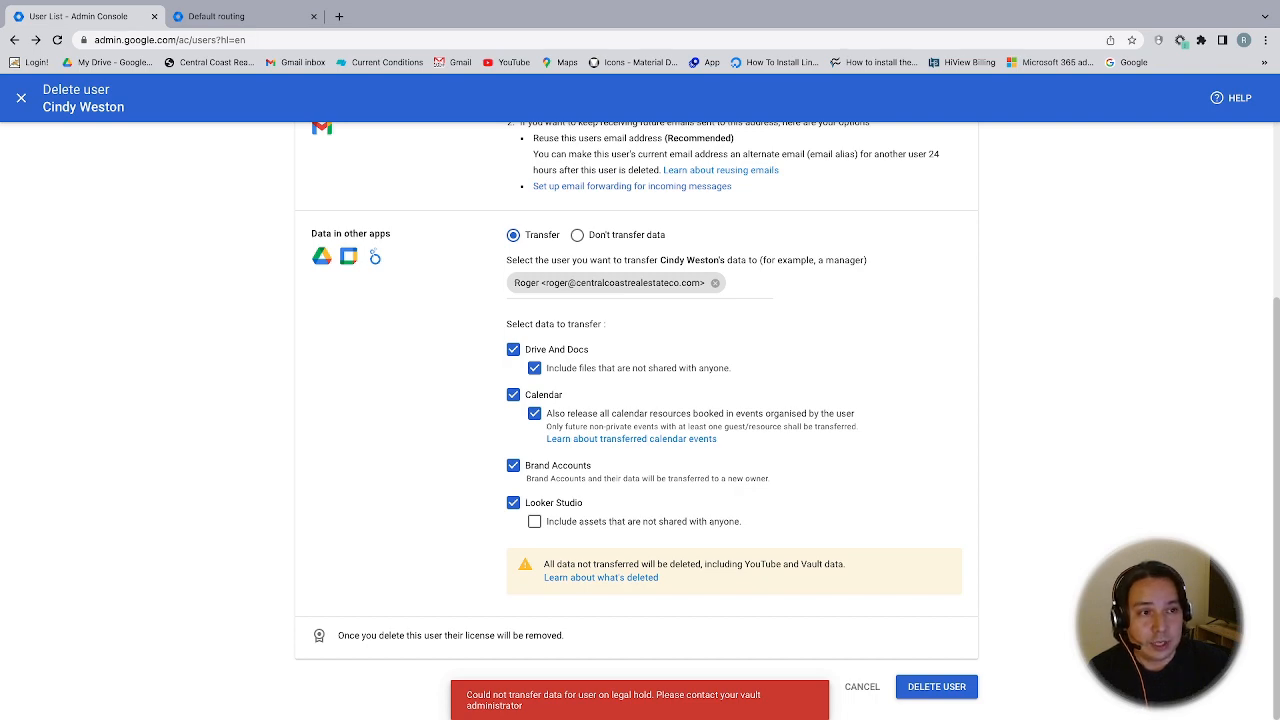
After the legal-hold error, leave the delete page and open Google Vault in a new tab
{"action": "left_click", "coordinate": [20, 97]}
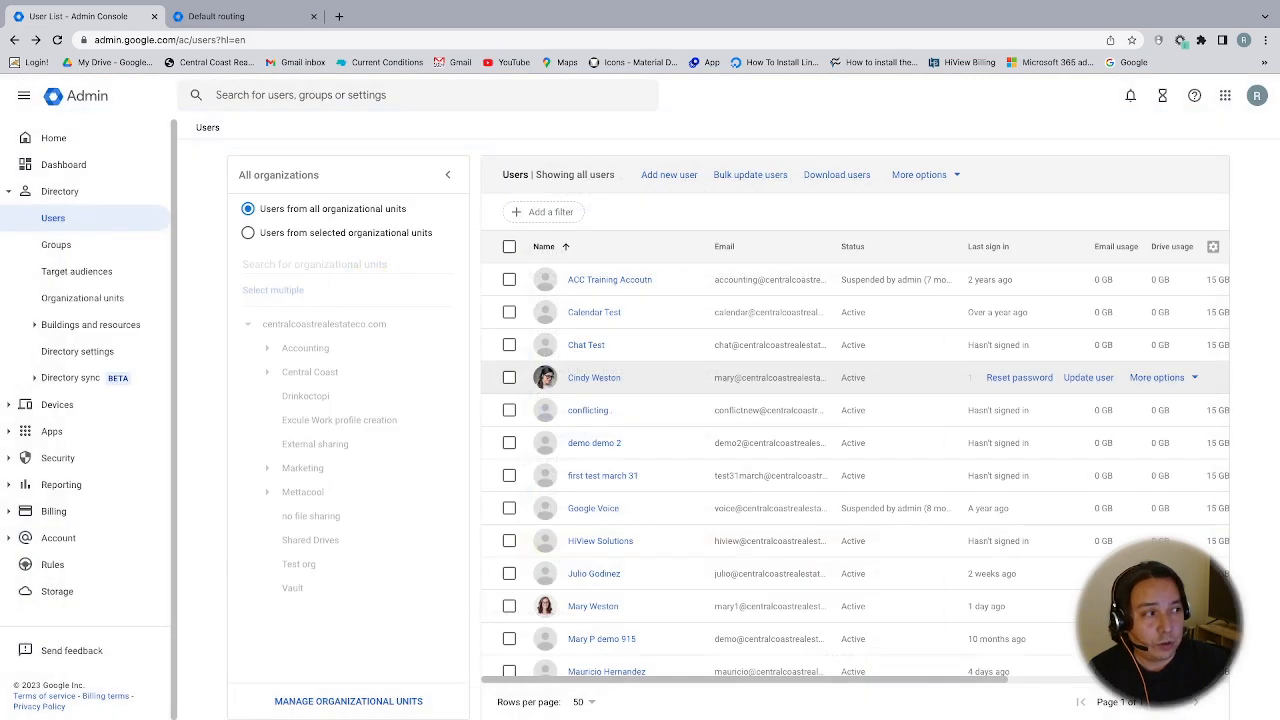
{"action": "left_click", "coordinate": [1225, 95]}
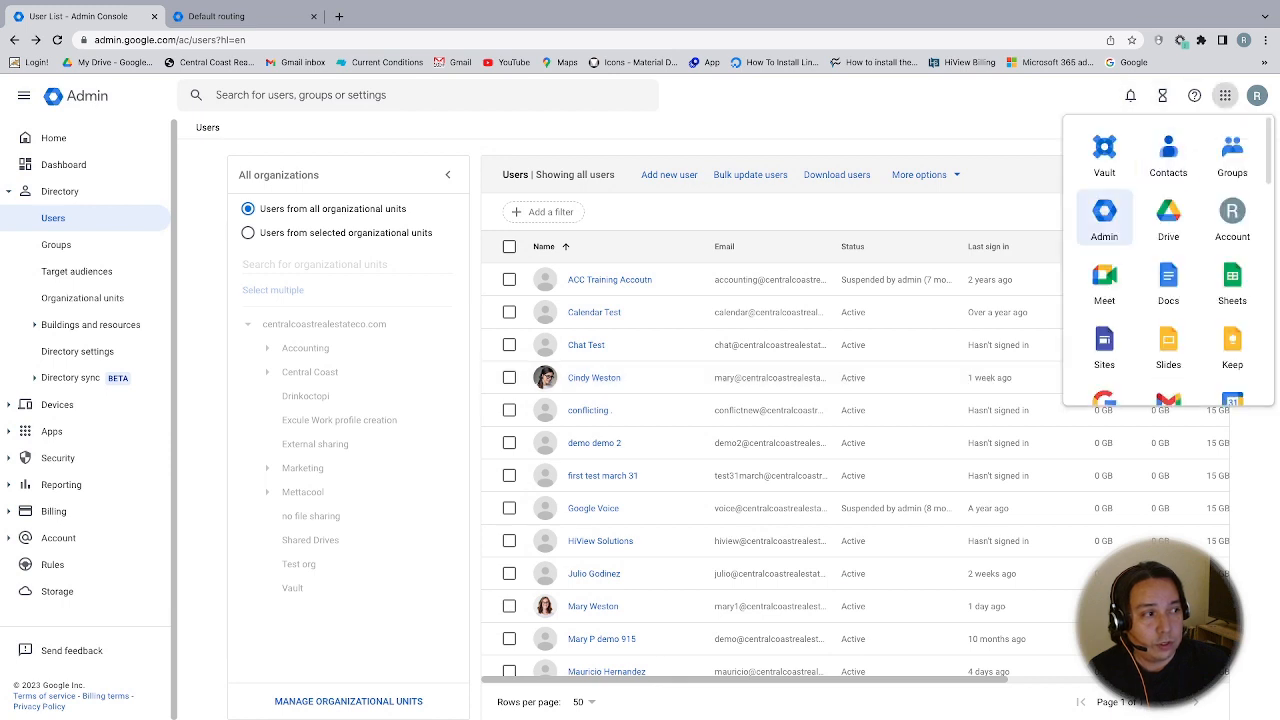
{"action": "left_click", "coordinate": [1104, 150]}
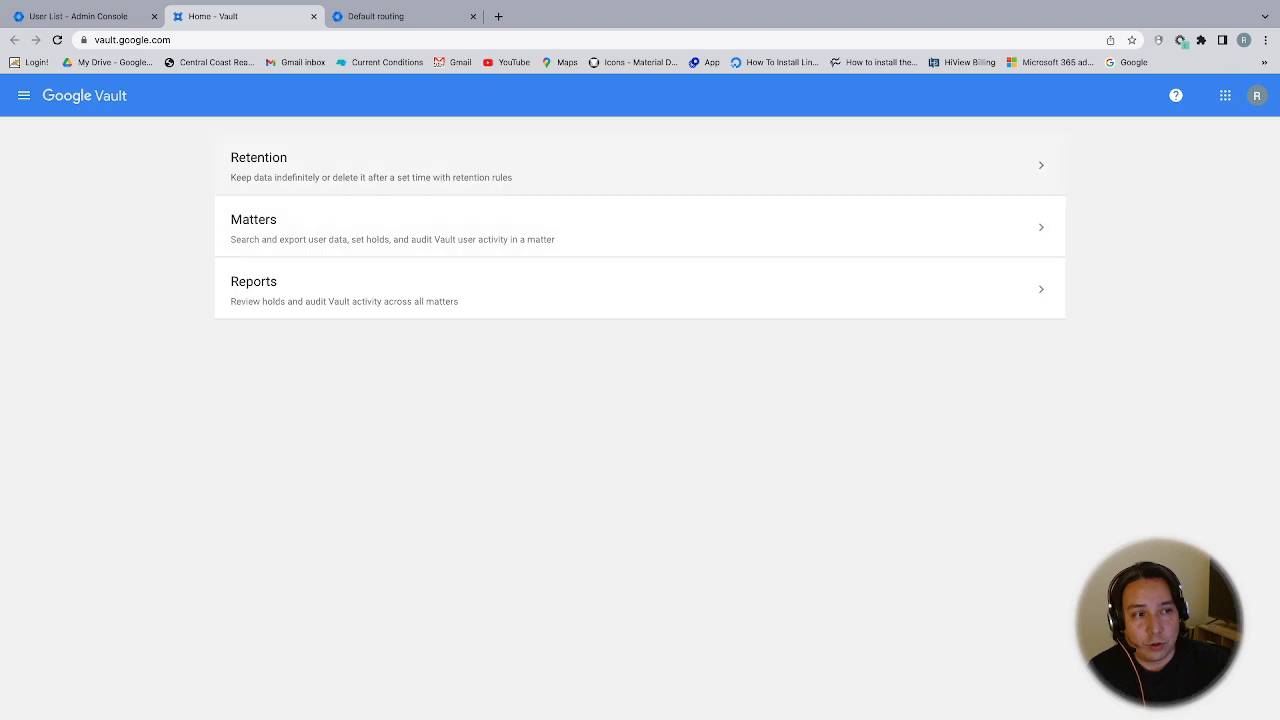
{"action": "left_click", "coordinate": [400, 228]}
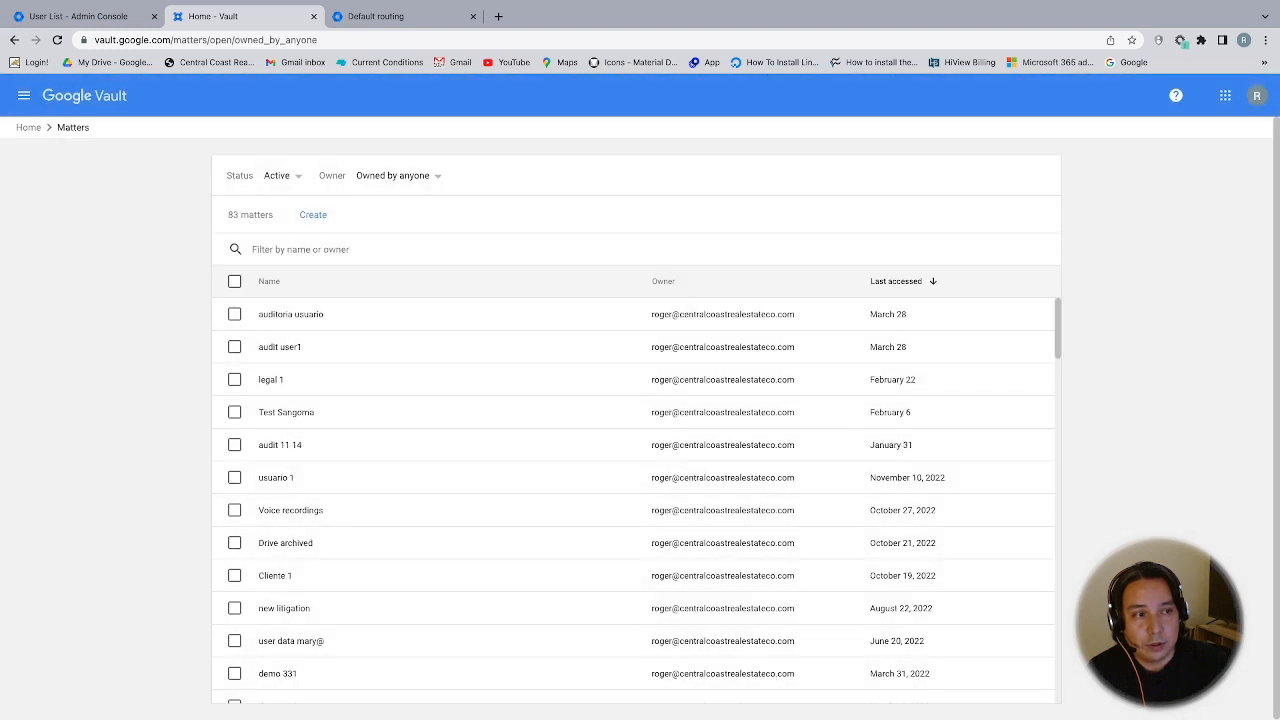
{"action": "left_click", "coordinate": [282, 176]}
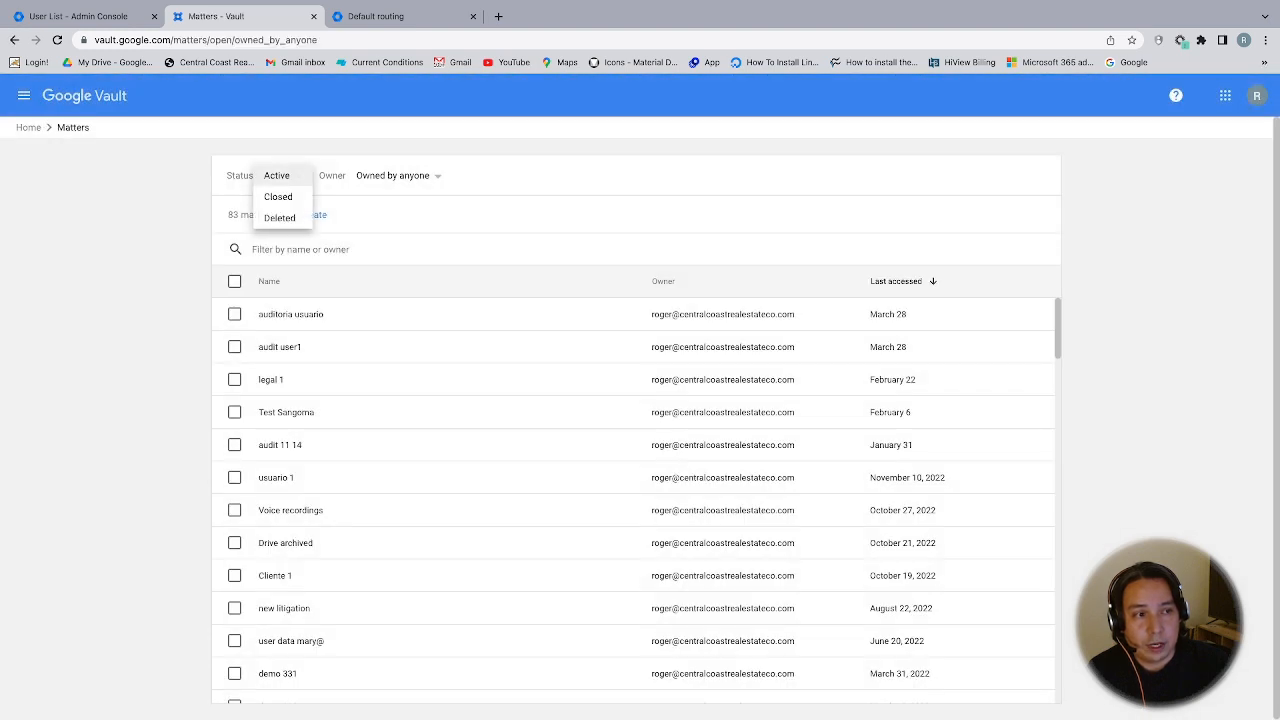
{"action": "left_click", "coordinate": [278, 176]}
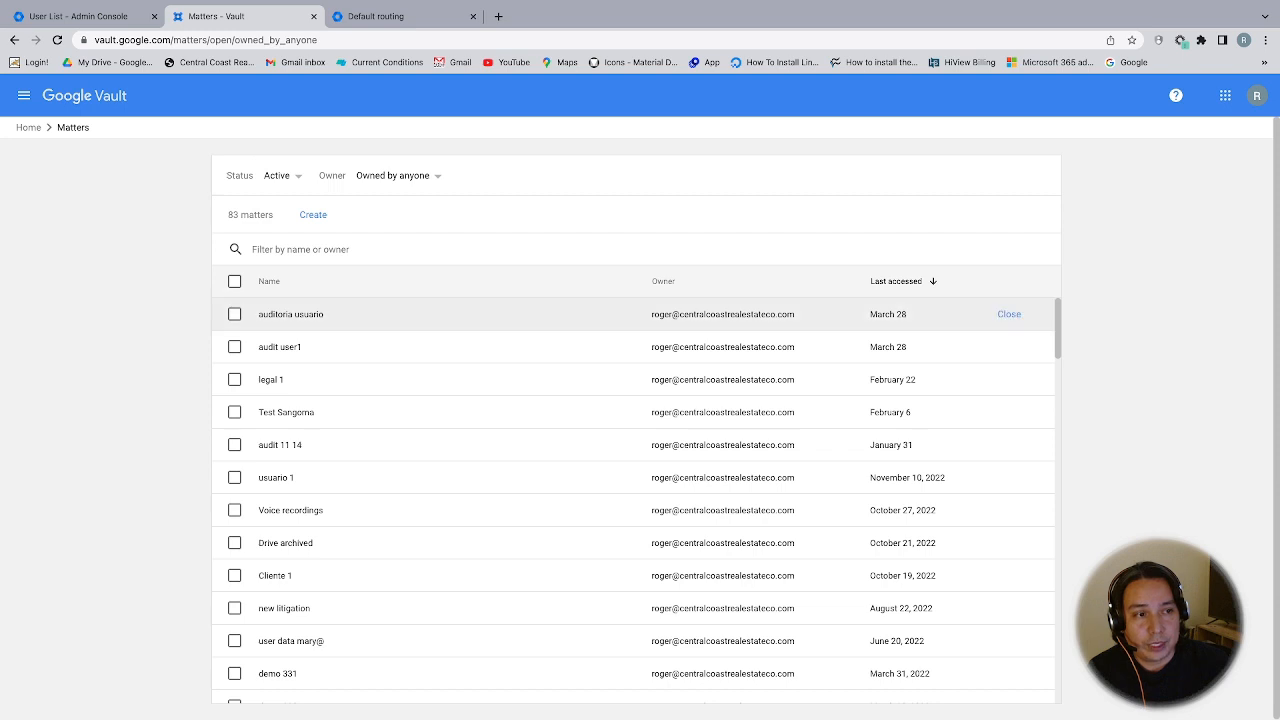
{"action": "left_click", "coordinate": [290, 314]}
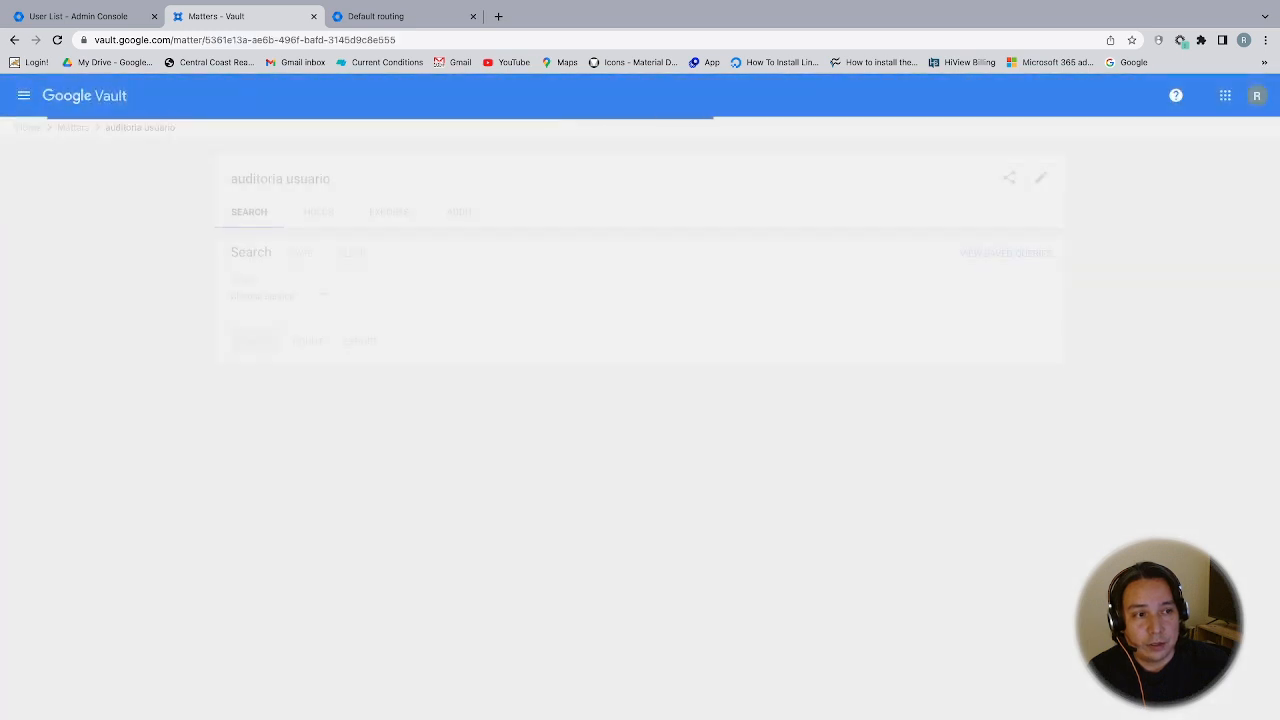
{"action": "left_click", "coordinate": [318, 212]}
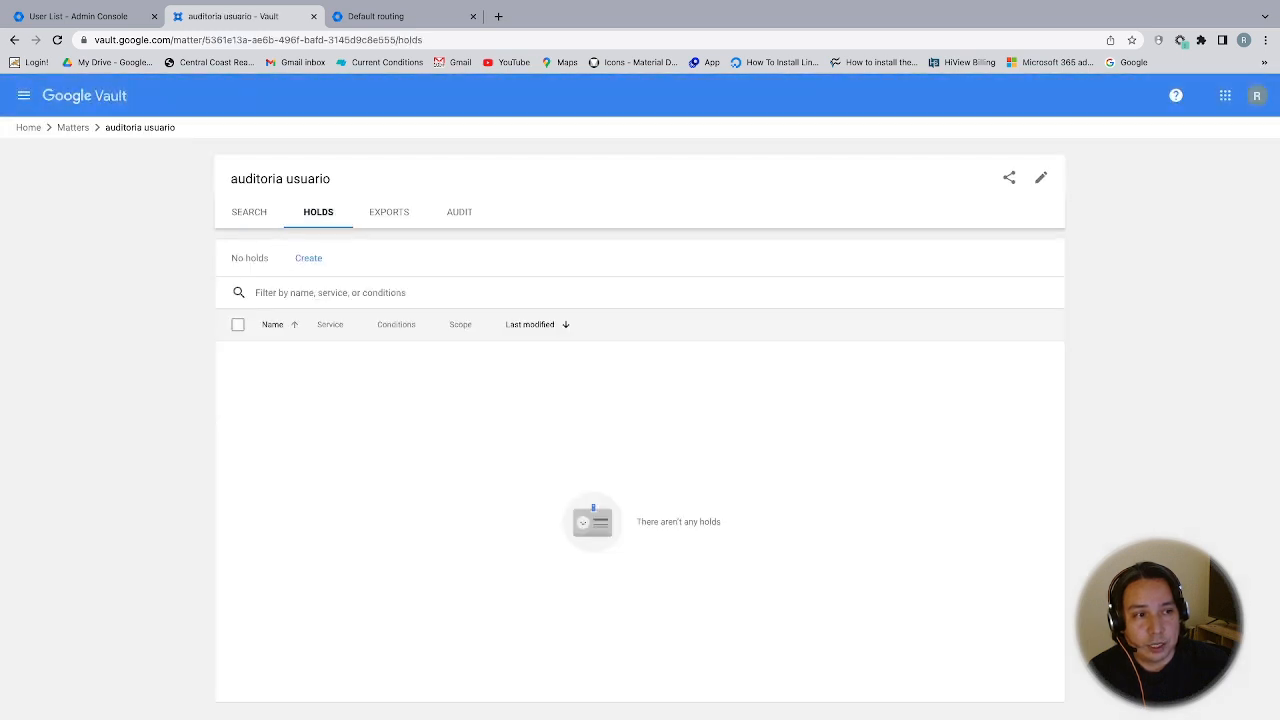
{"action": "left_click", "coordinate": [73, 128]}
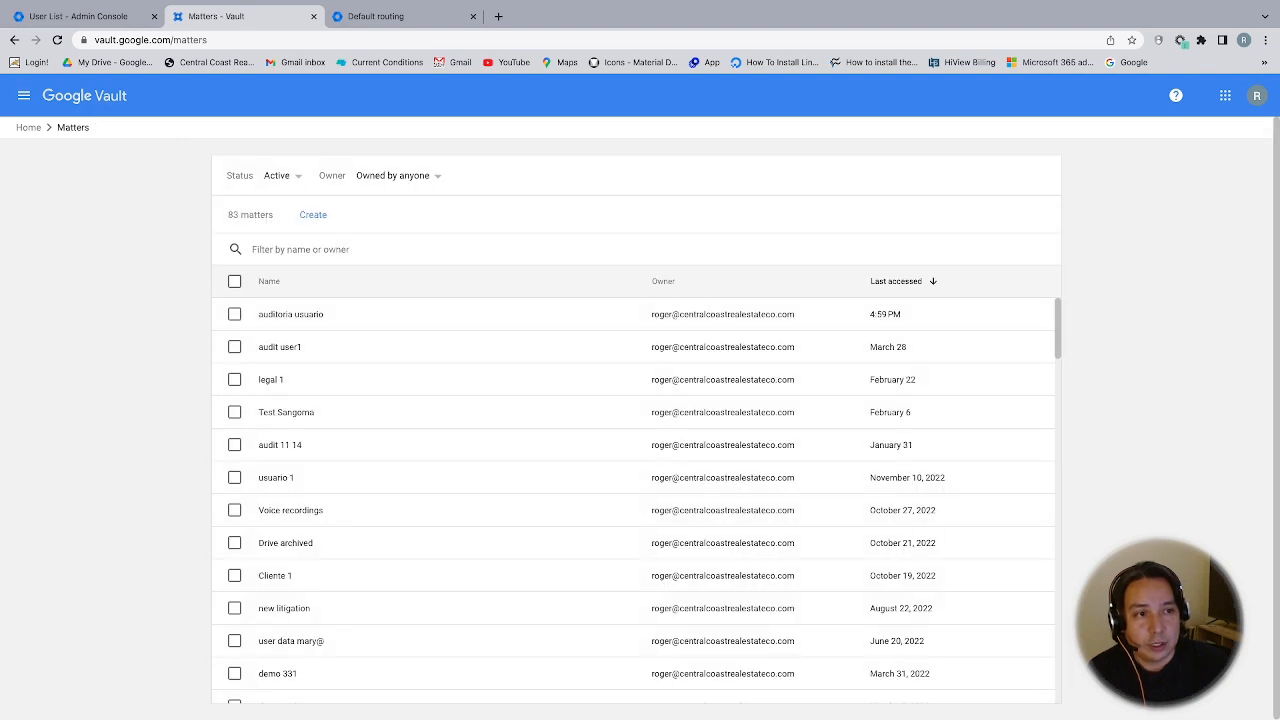
{"action": "left_click", "coordinate": [84, 95]}
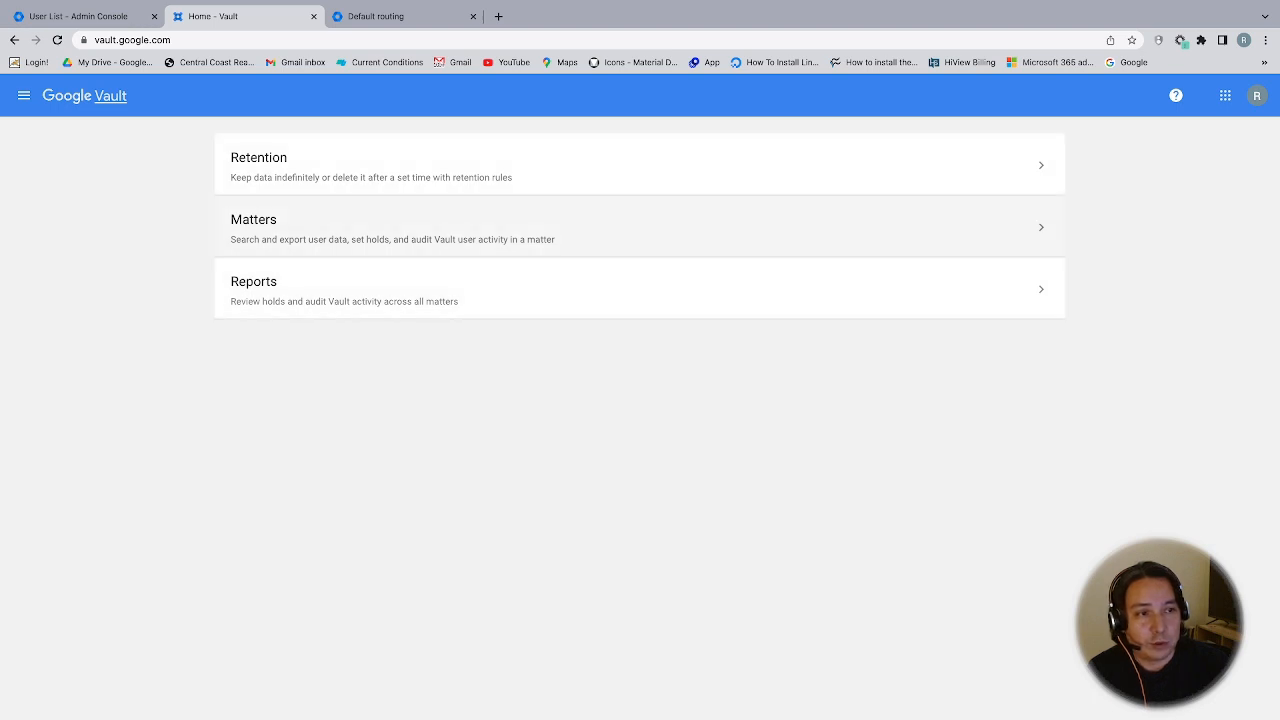
Close Vault's navigation menu and return to the 'User List - Admin Console' tab
{"action": "left_click", "coordinate": [24, 95]}
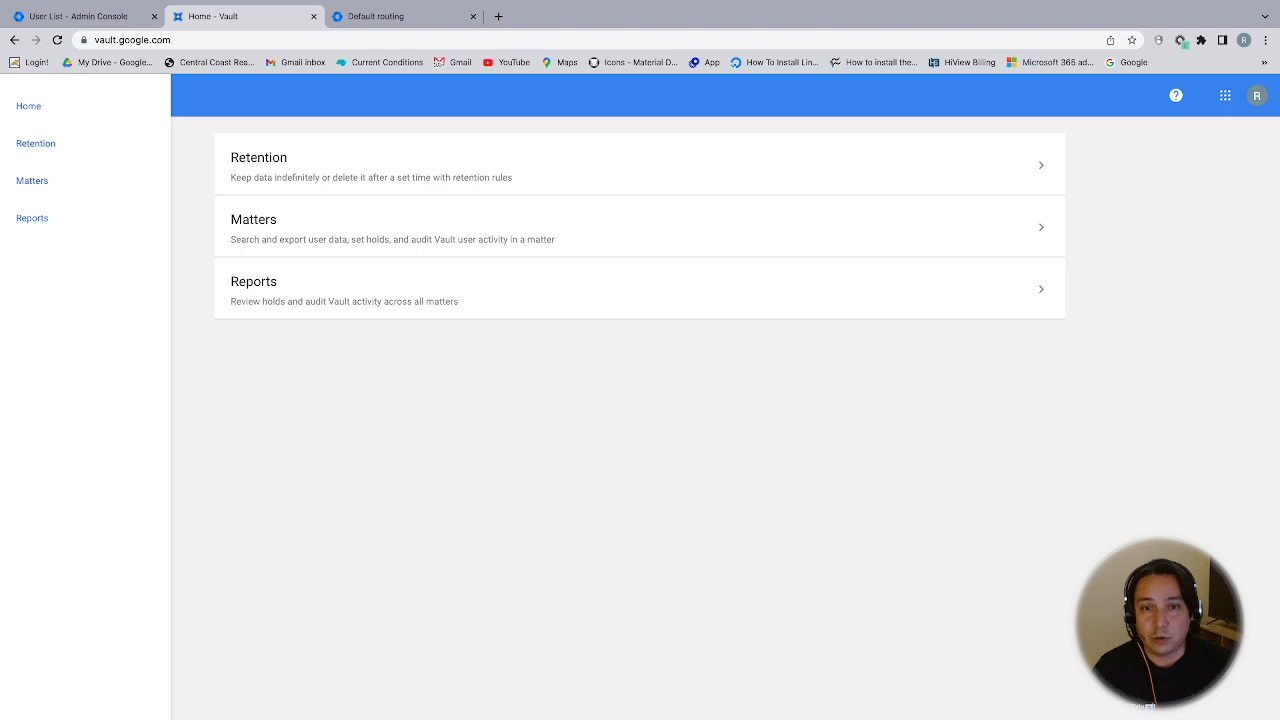
{"action": "key", "text": "Escape"}
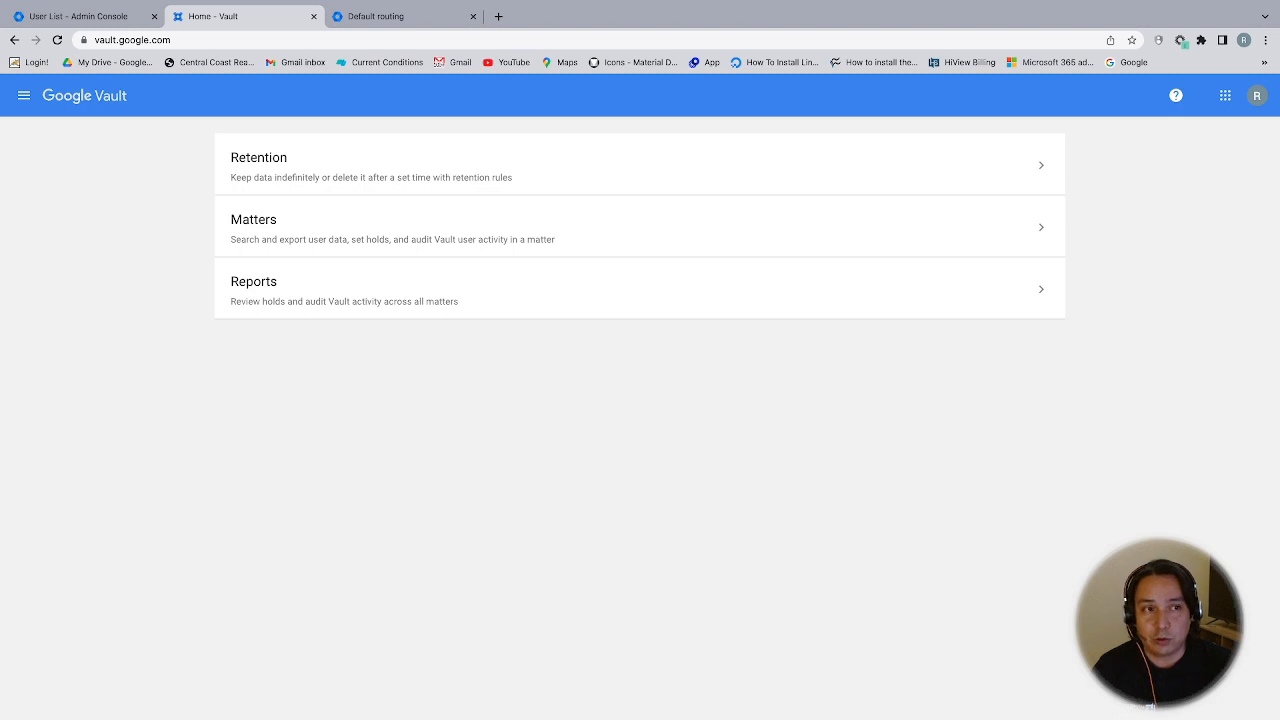
{"action": "left_click", "coordinate": [78, 16]}
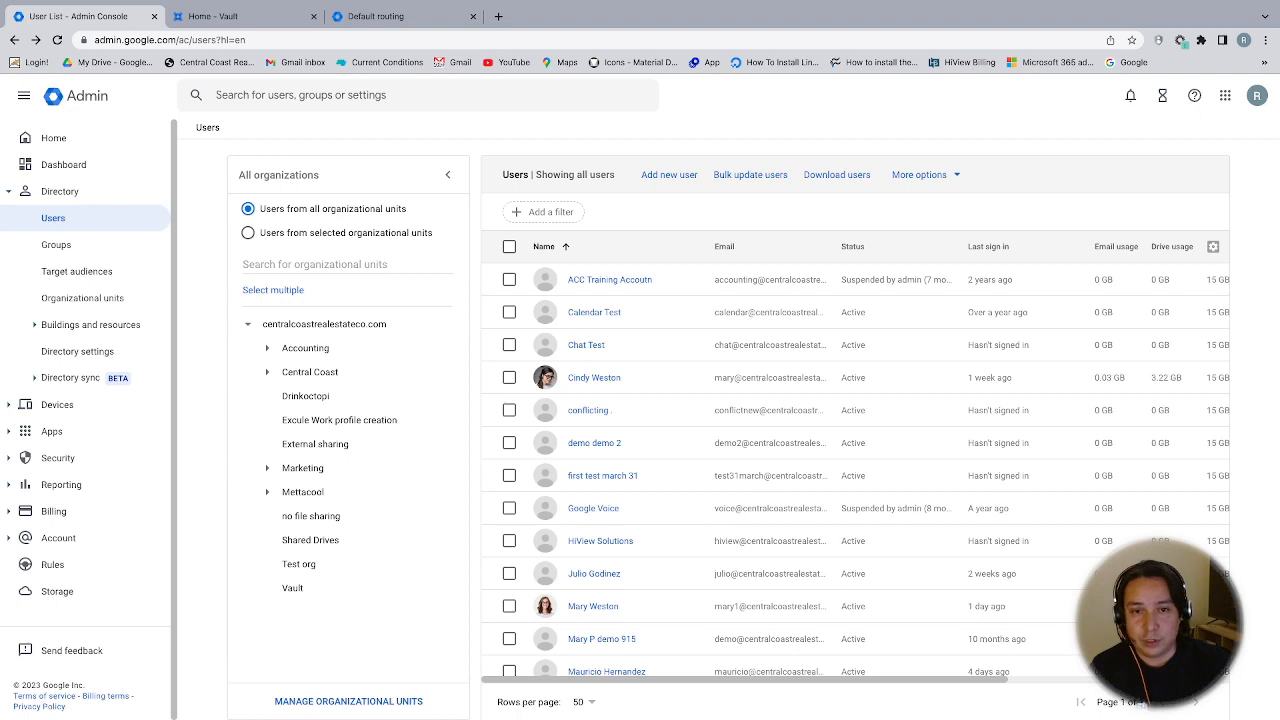
{"action": "left_click", "coordinate": [339, 420]}
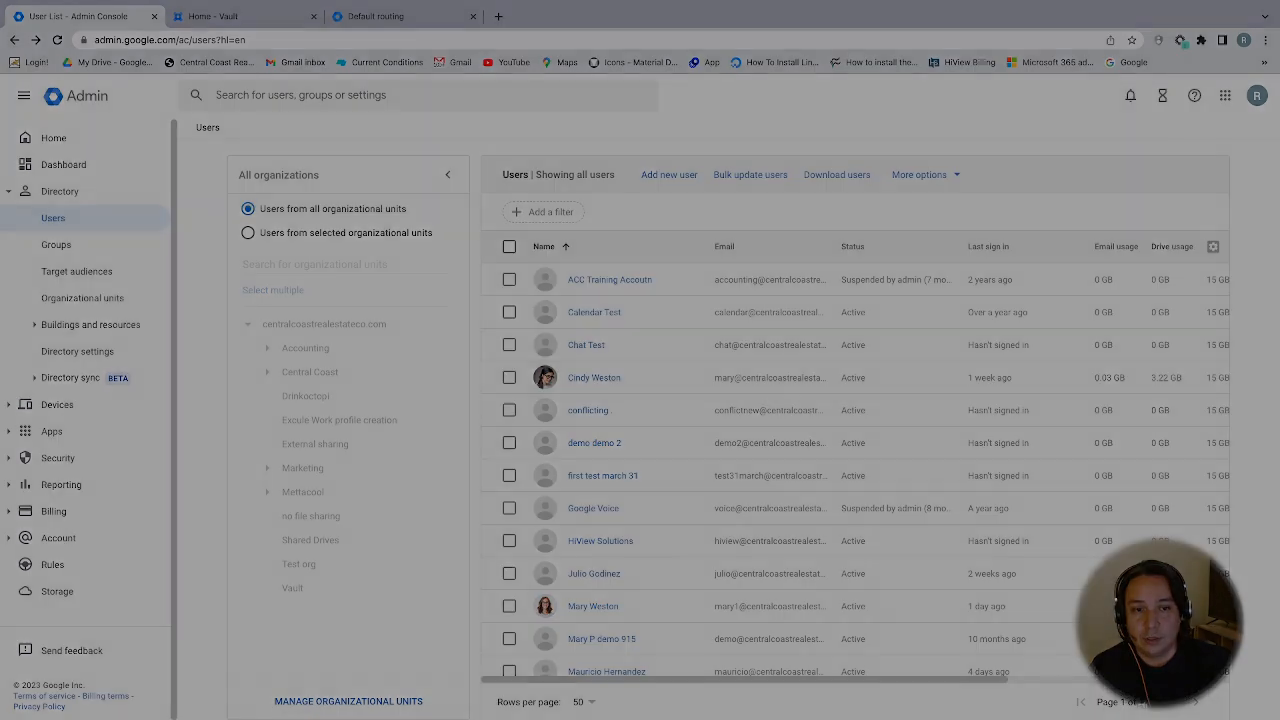